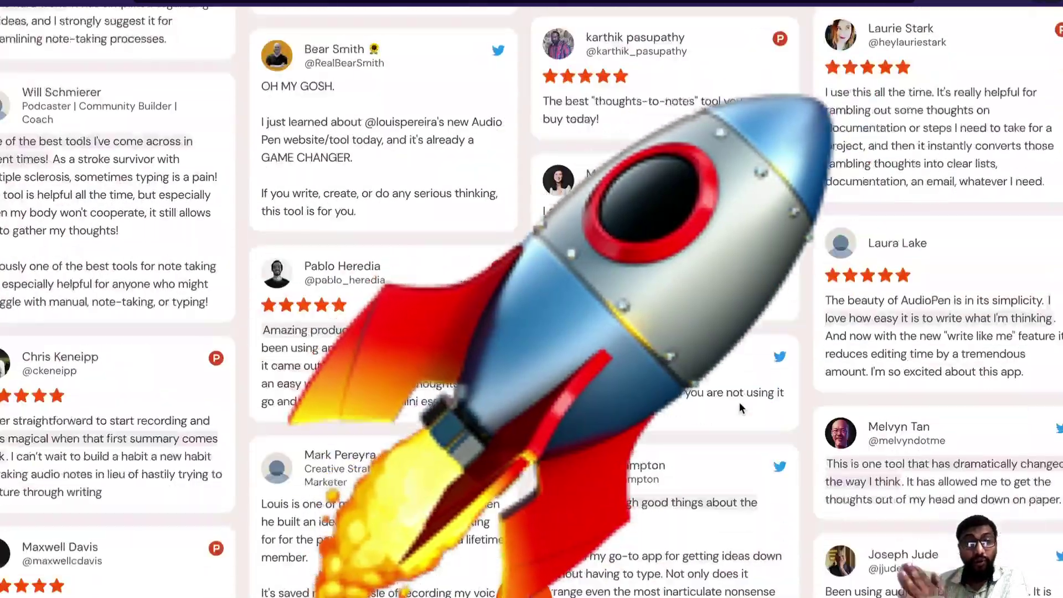
{"action": "scroll", "coordinate": [739, 402], "scroll_direction": "down", "scroll_amount": 15}
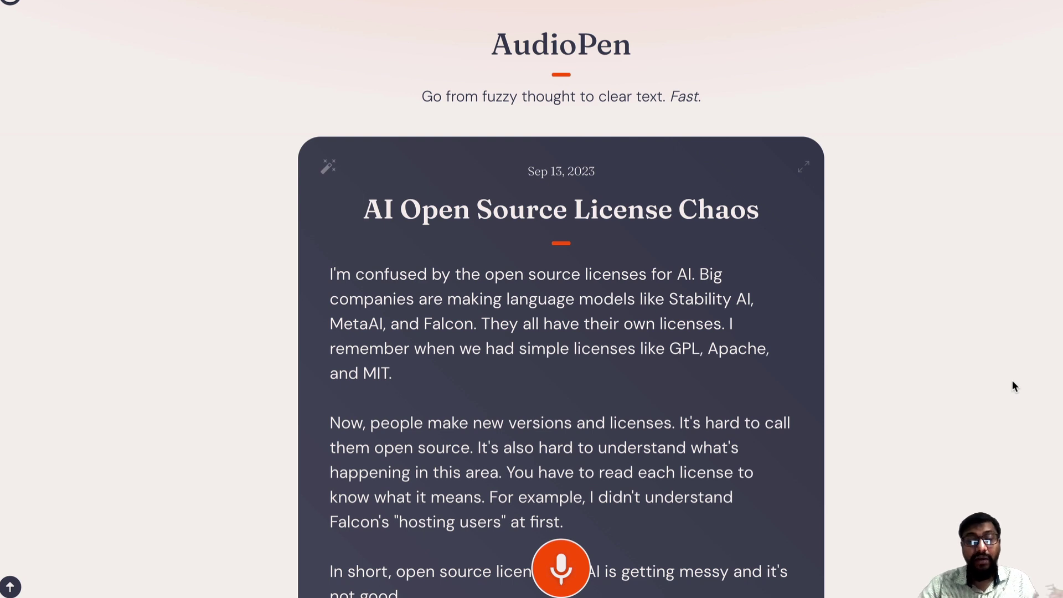
Record a new voice note with microphone access allowed, then stop it for upload
{"action": "left_click", "coordinate": [554, 569]}
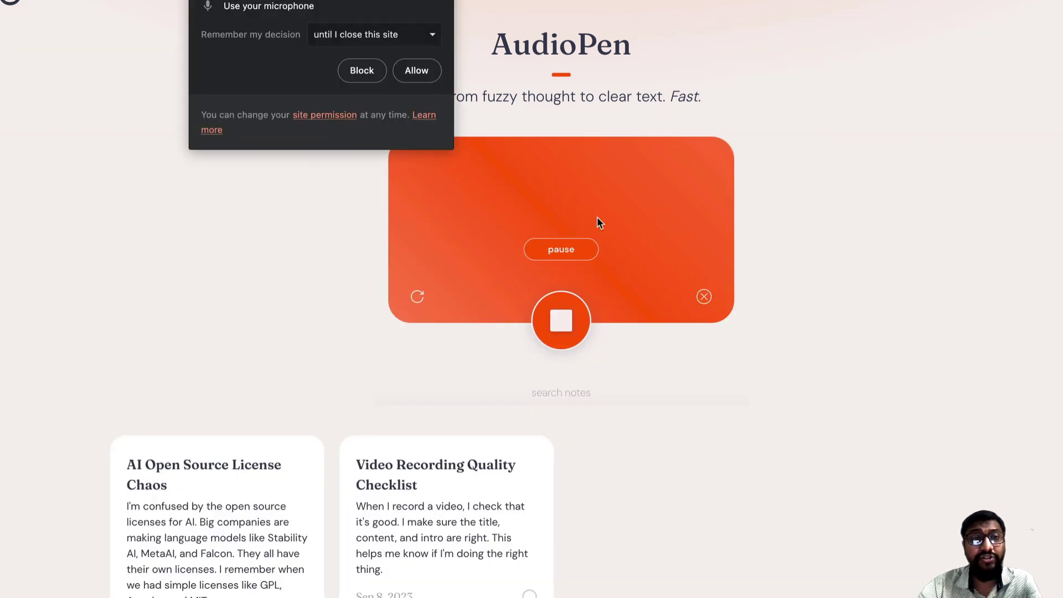
{"action": "left_click", "coordinate": [417, 70]}
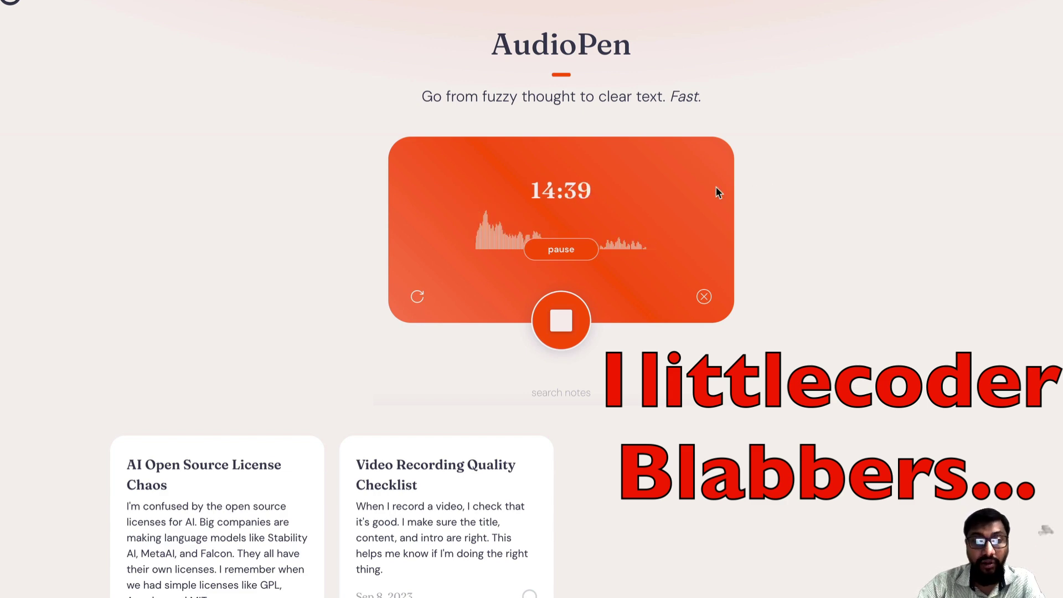
{"action": "left_click", "coordinate": [584, 327]}
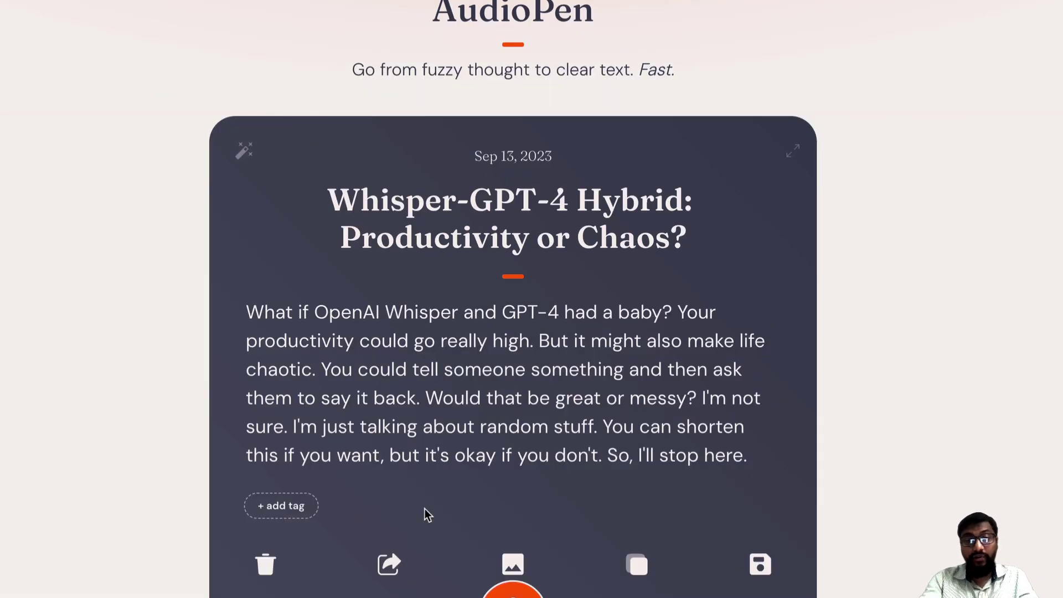
Scroll down to the new 'Whisper-GPT-4 Hybrid: Productivity or Chaos?' note card
{"action": "scroll", "coordinate": [424, 508], "scroll_direction": "down", "scroll_amount": 2}
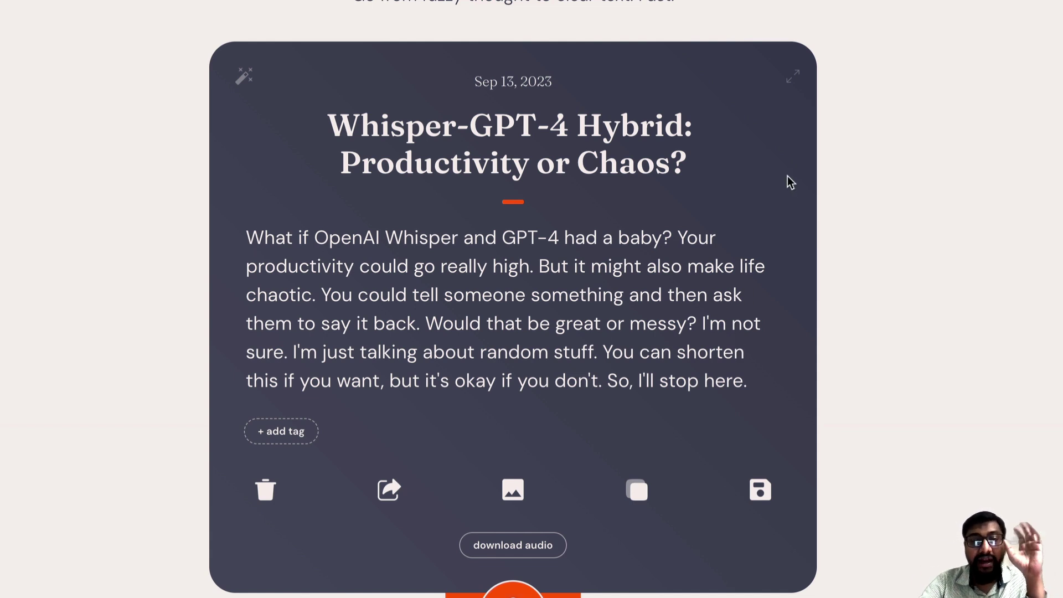
Tag the Whisper-GPT-4 Hybrid note with 'ramblings'
{"action": "left_click", "coordinate": [287, 431]}
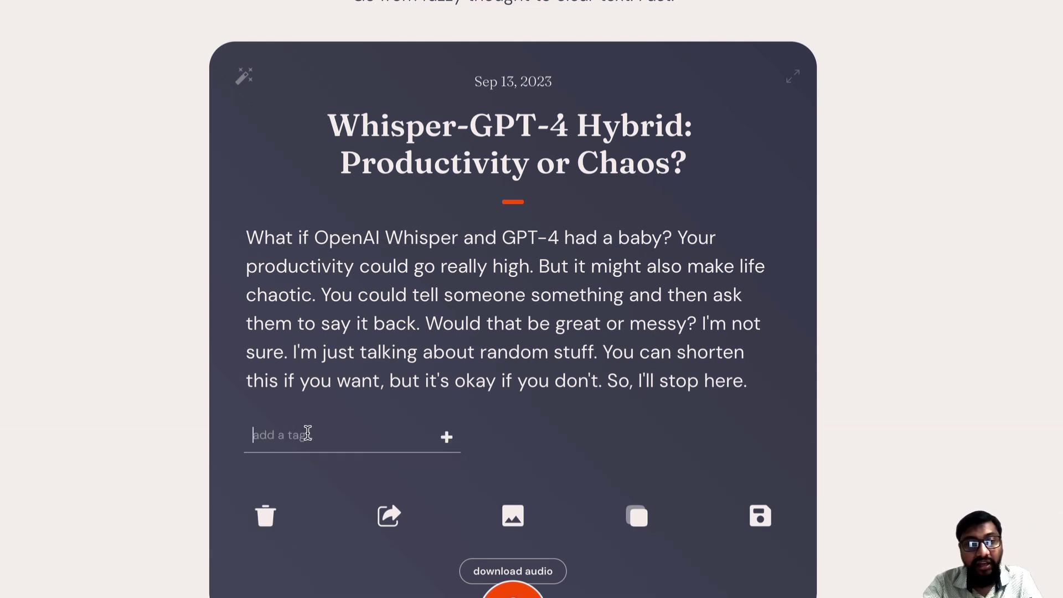
{"action": "type", "text": "ramblings"}
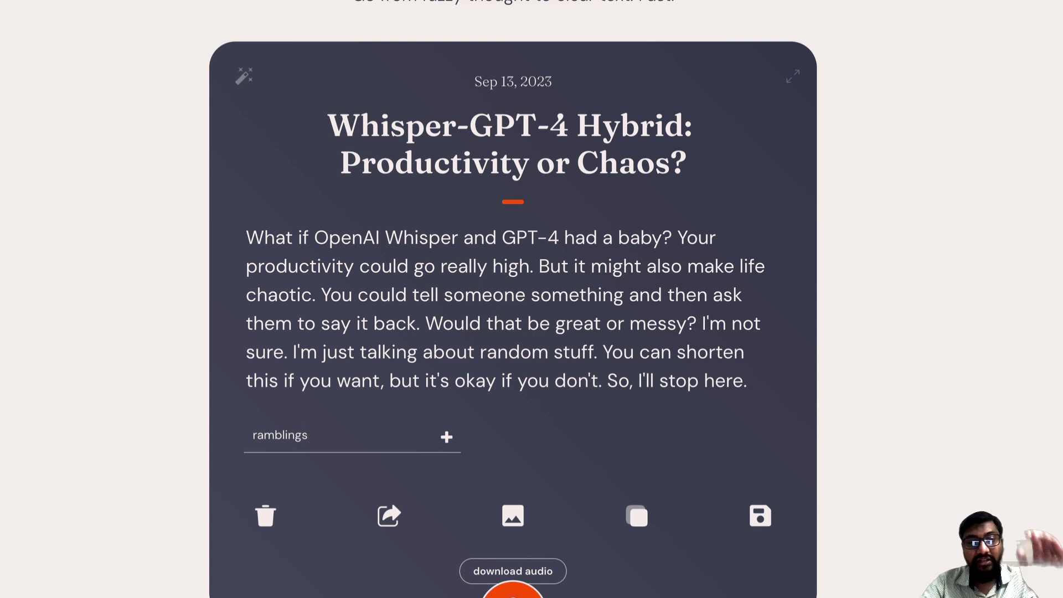
{"action": "key", "text": "Return"}
{"action": "scroll", "coordinate": [480, 413], "scroll_direction": "down", "scroll_amount": 2}
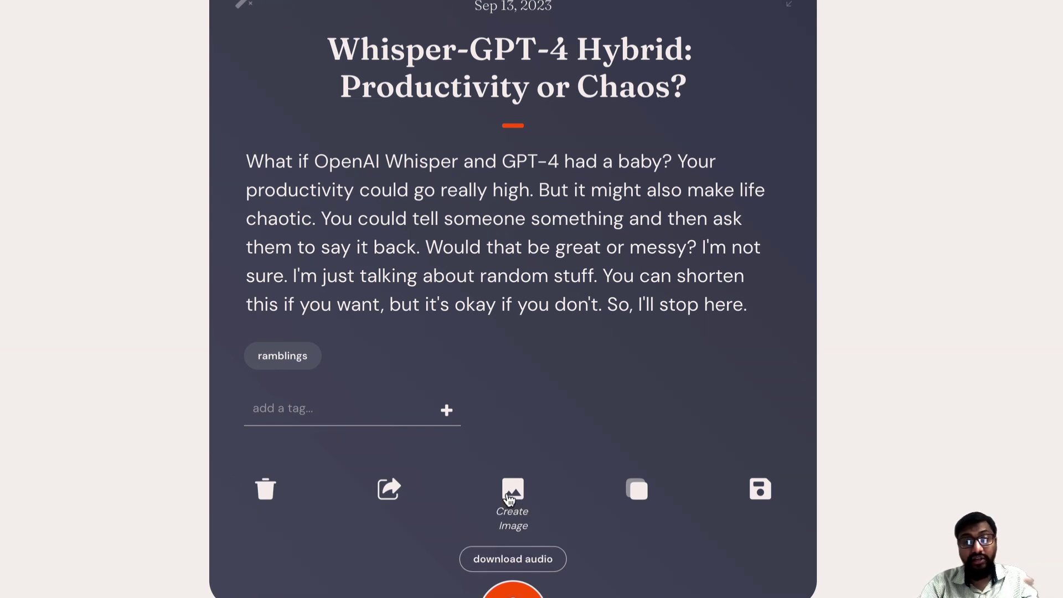
Generate a Twitter-sized shareable image of the Whisper-GPT-4 Hybrid note
{"action": "left_click", "coordinate": [509, 499]}
{"action": "scroll", "coordinate": [605, 466], "scroll_direction": "down", "scroll_amount": 2}
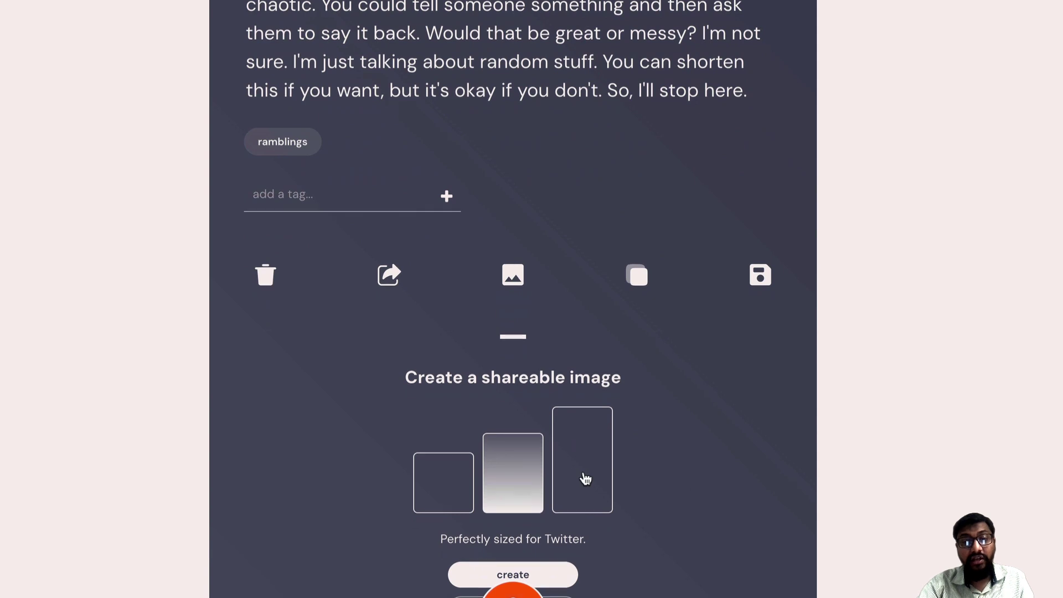
{"action": "scroll", "coordinate": [653, 443], "scroll_direction": "down", "scroll_amount": 2}
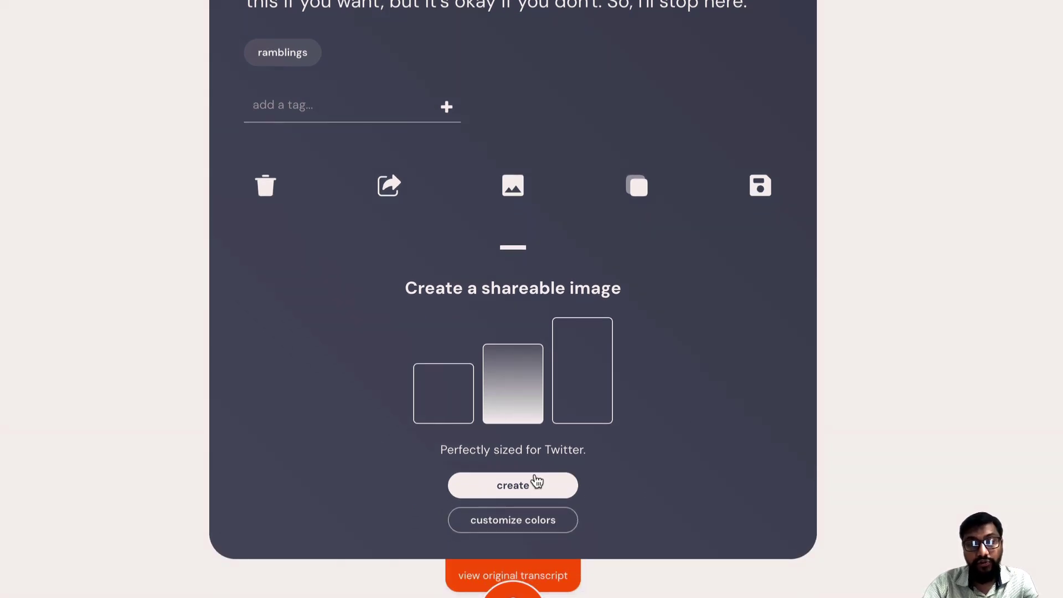
{"action": "left_click", "coordinate": [534, 484]}
{"action": "scroll", "coordinate": [652, 437], "scroll_direction": "up", "scroll_amount": 2}
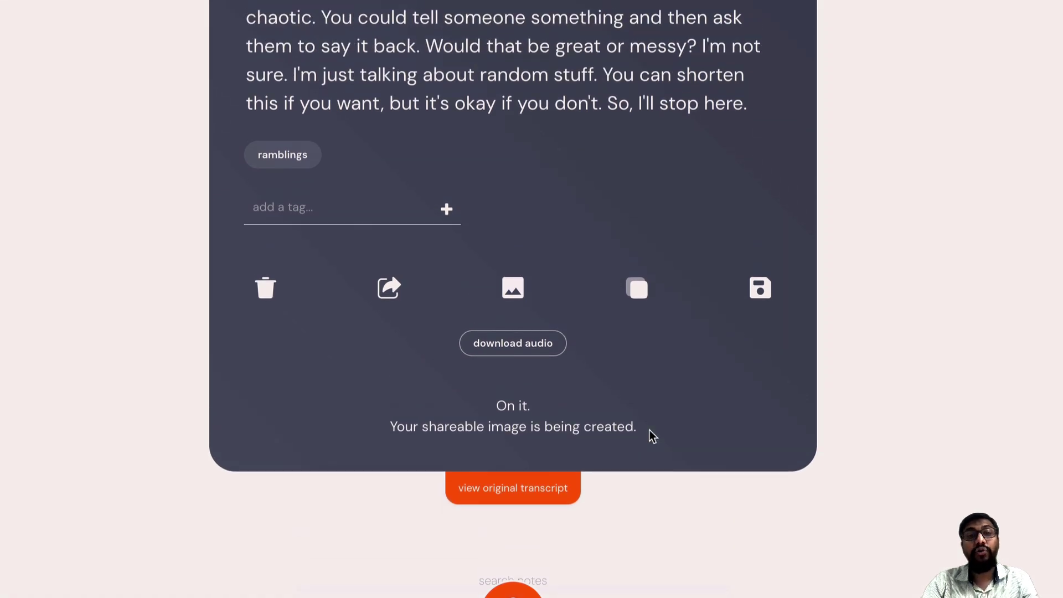
{"action": "scroll", "coordinate": [652, 437], "scroll_direction": "up", "scroll_amount": 2}
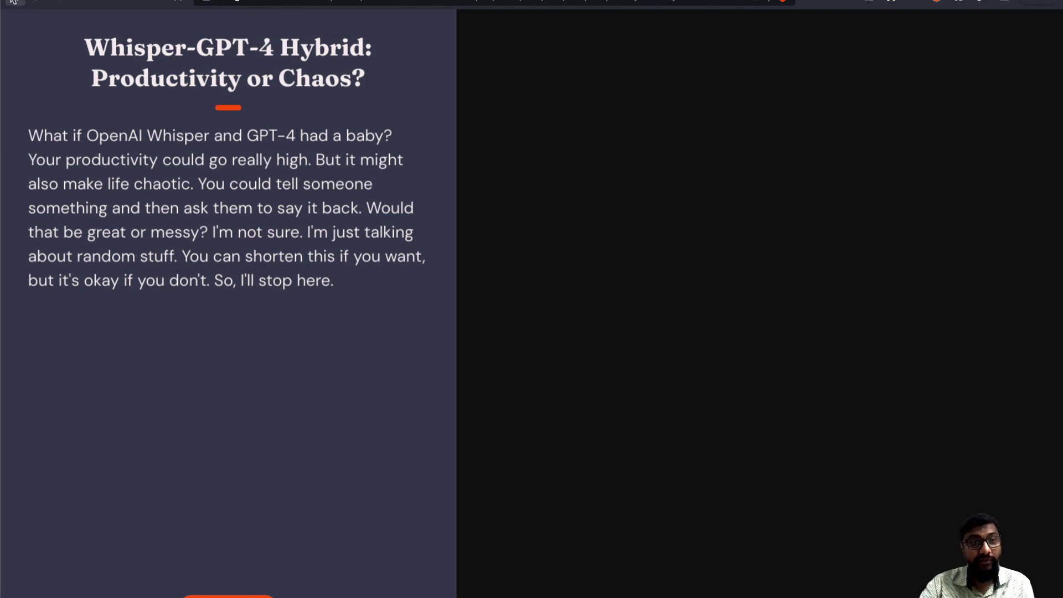
Close the image view and set the note's rewrite level to High
{"action": "left_click", "coordinate": [478, 201]}
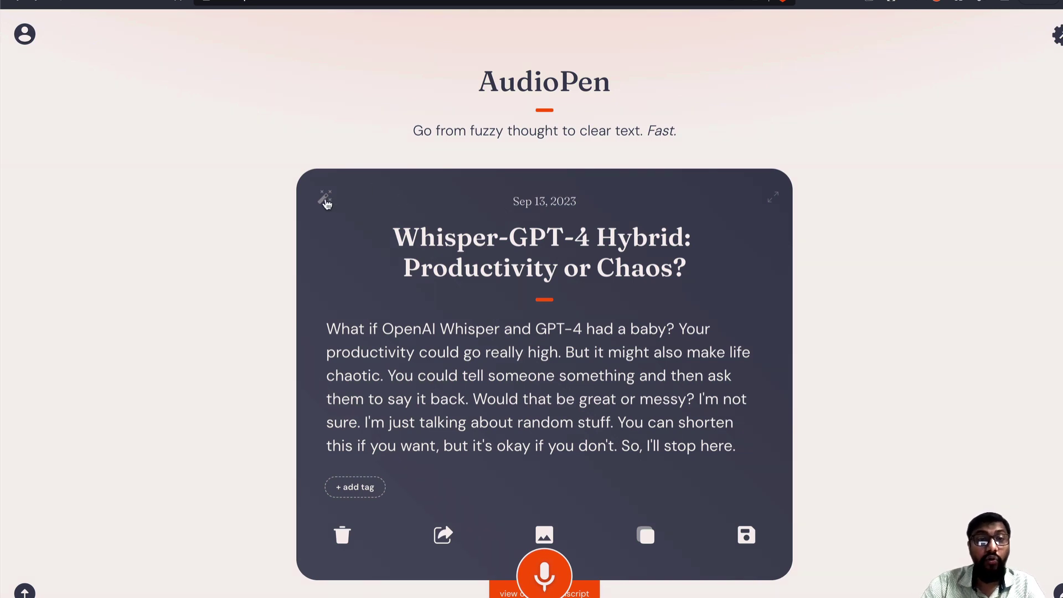
{"action": "left_click", "coordinate": [325, 198]}
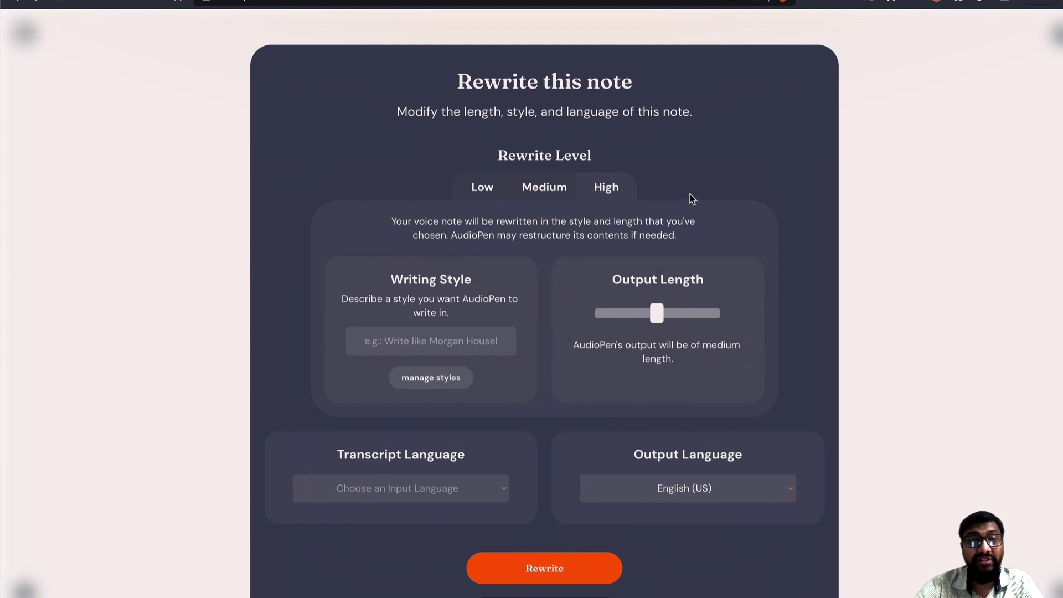
{"action": "left_click", "coordinate": [486, 196]}
{"action": "left_click", "coordinate": [544, 195]}
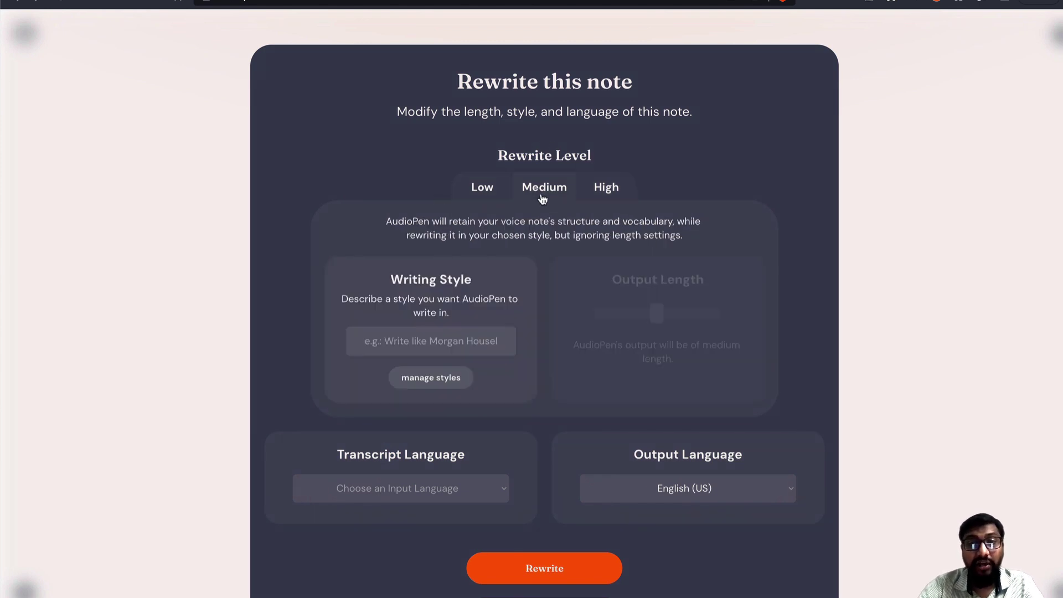
{"action": "left_click", "coordinate": [611, 189]}
{"action": "left_click", "coordinate": [493, 195]}
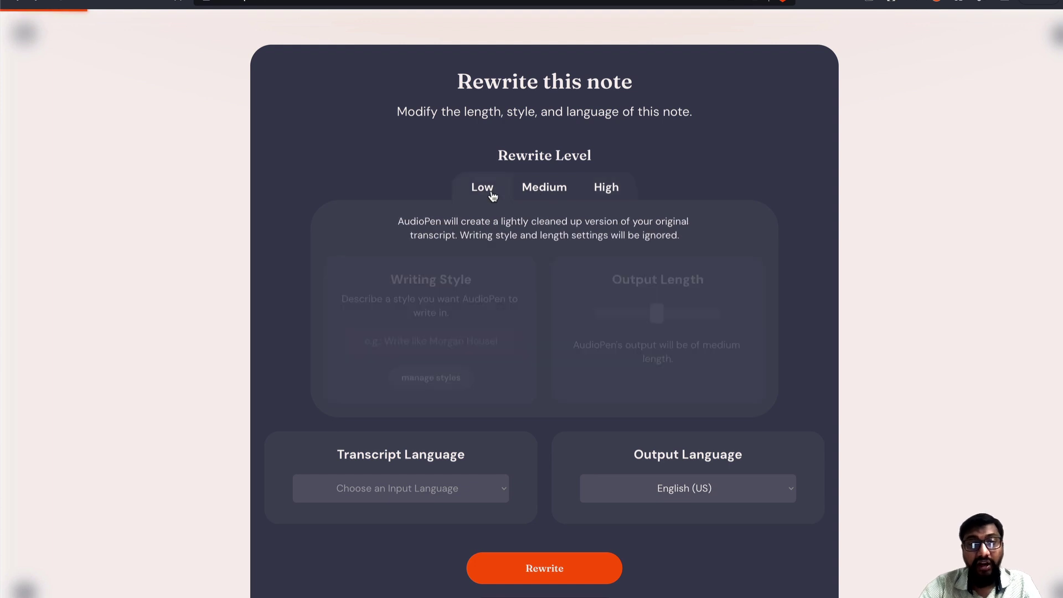
{"action": "left_click", "coordinate": [605, 191]}
Save 'Write in the style of Shakespeare' as a custom writing style
{"action": "left_click", "coordinate": [459, 339]}
{"action": "type", "text": "W"}
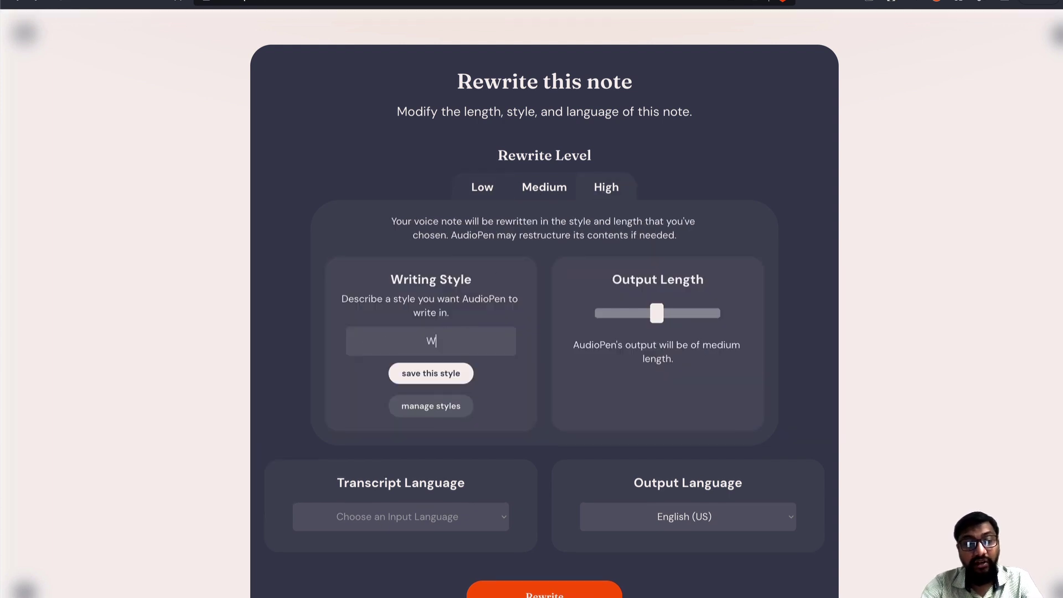
{"action": "type", "text": "rite in the style of "}
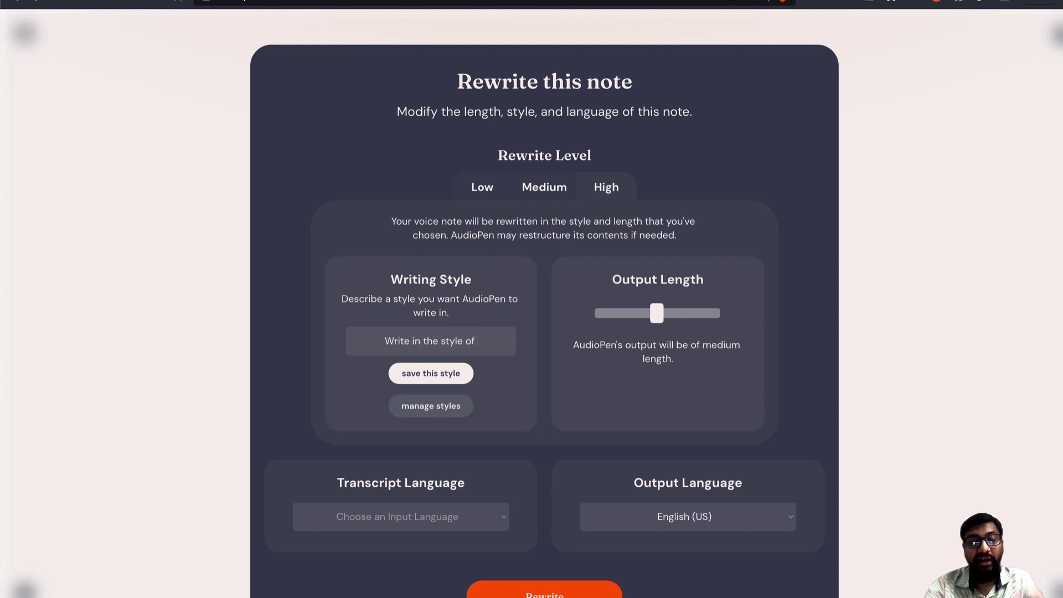
{"action": "type", "text": "Shakespeaer"}
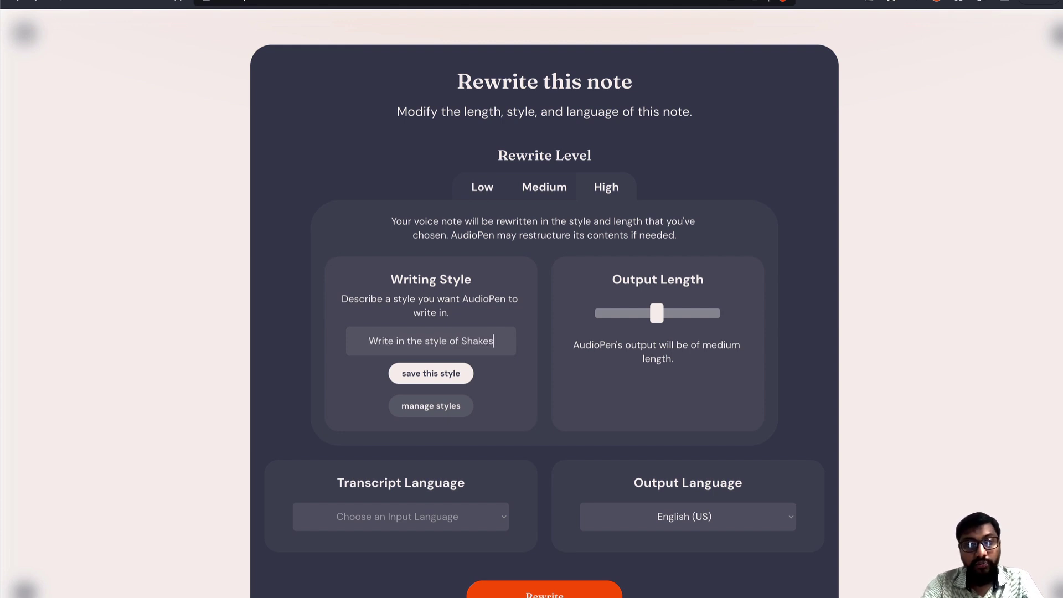
{"action": "key", "text": "BackSpace"}
{"action": "key", "text": "BackSpace"}
{"action": "type", "text": "re"}
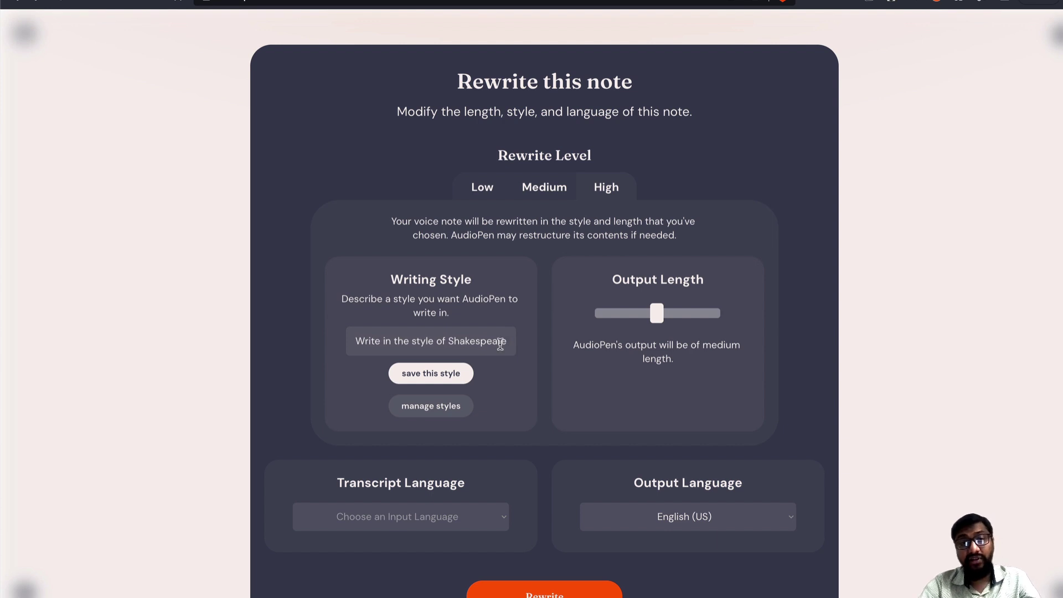
{"action": "left_click", "coordinate": [446, 373]}
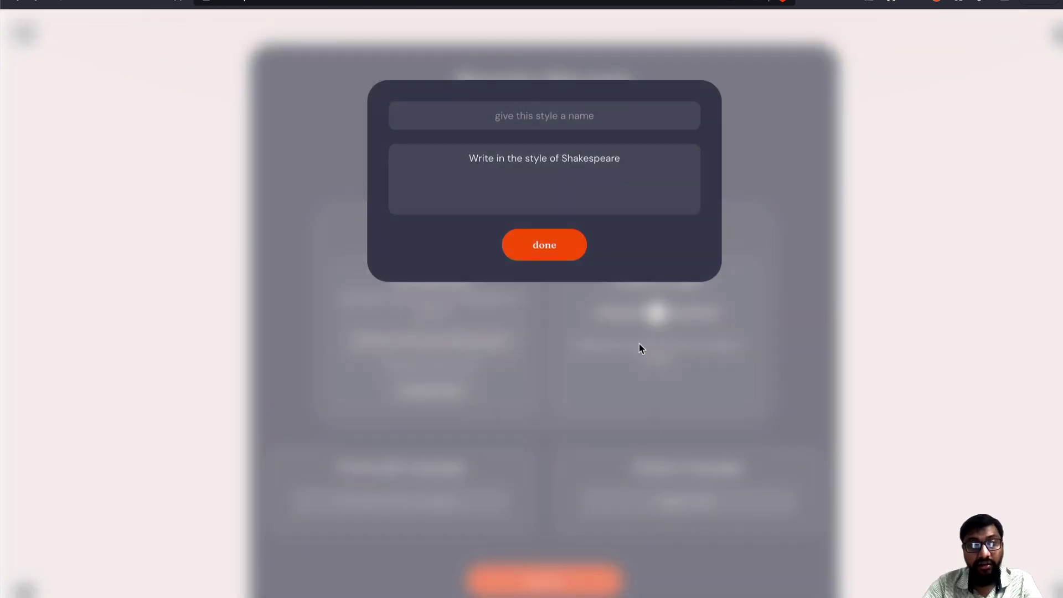
{"action": "left_click", "coordinate": [548, 254]}
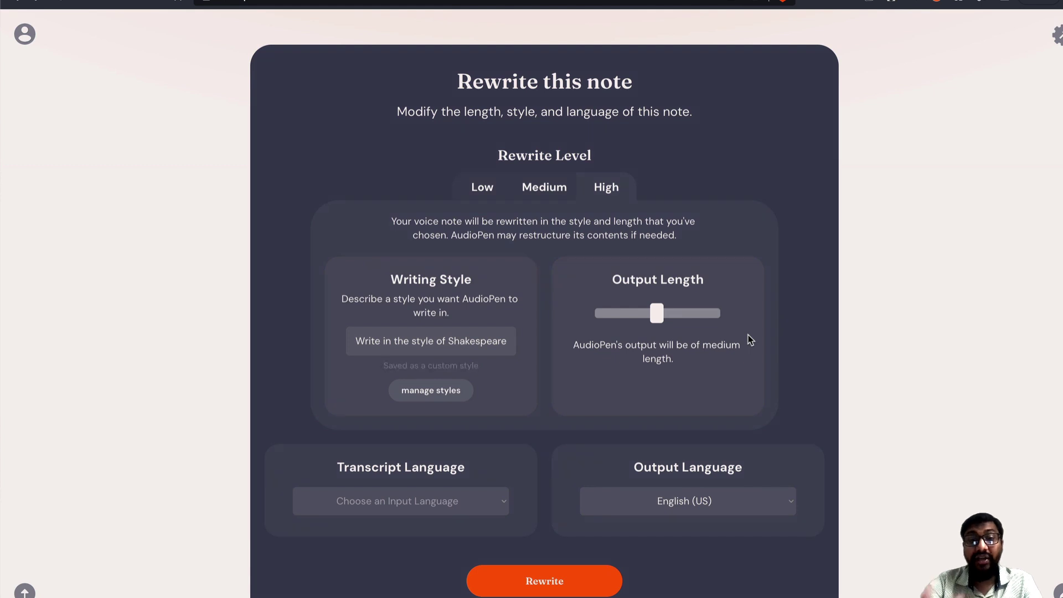
Browse the preset and custom writing styles, then return to the note's rewrite options
{"action": "left_click", "coordinate": [882, 324]}
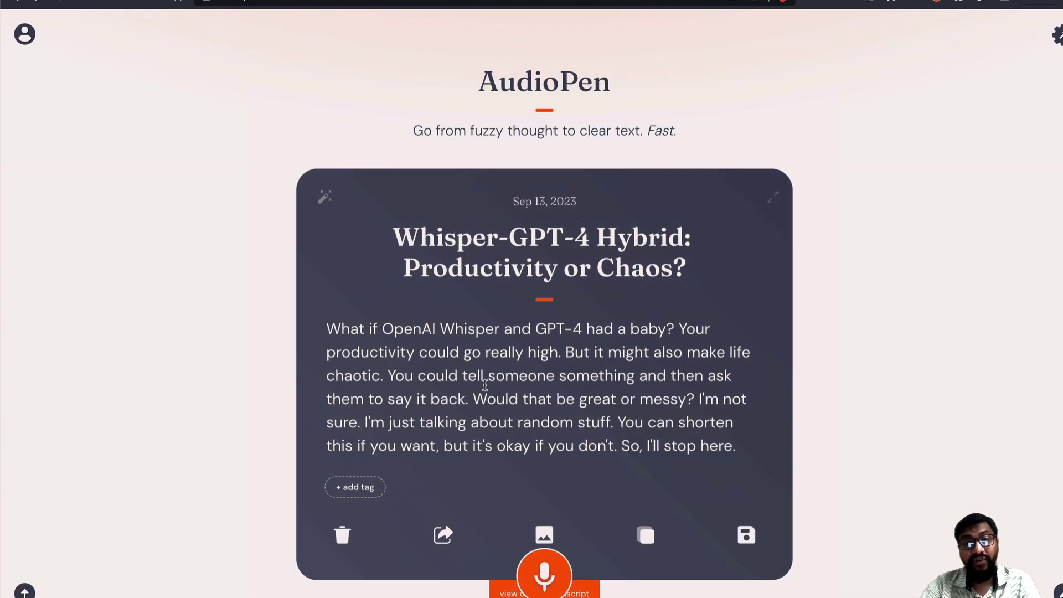
{"action": "scroll", "coordinate": [549, 191], "scroll_direction": "down", "scroll_amount": 1}
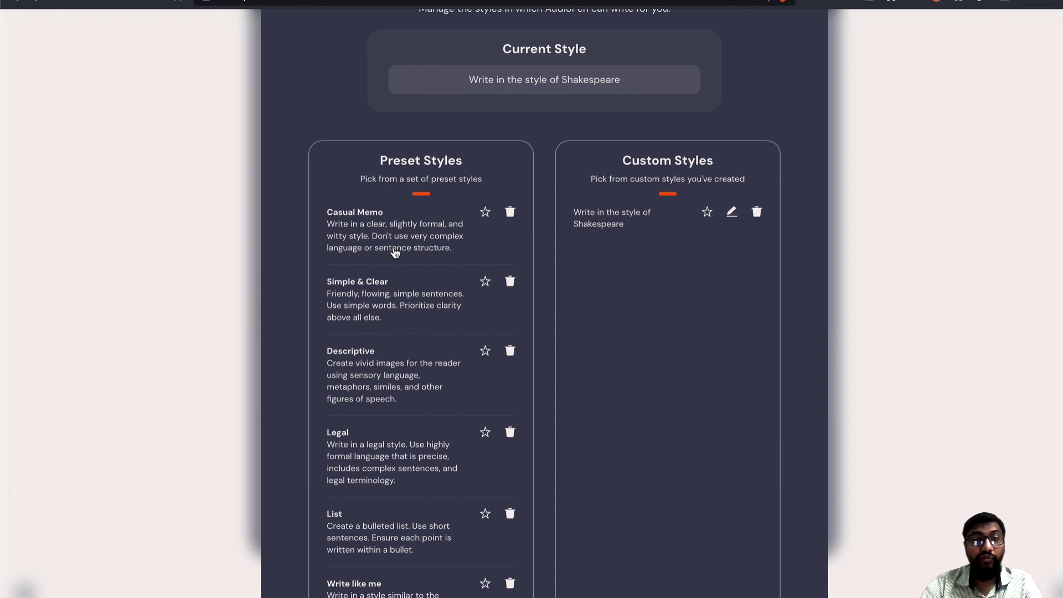
{"action": "scroll", "coordinate": [395, 252], "scroll_direction": "down", "scroll_amount": 4}
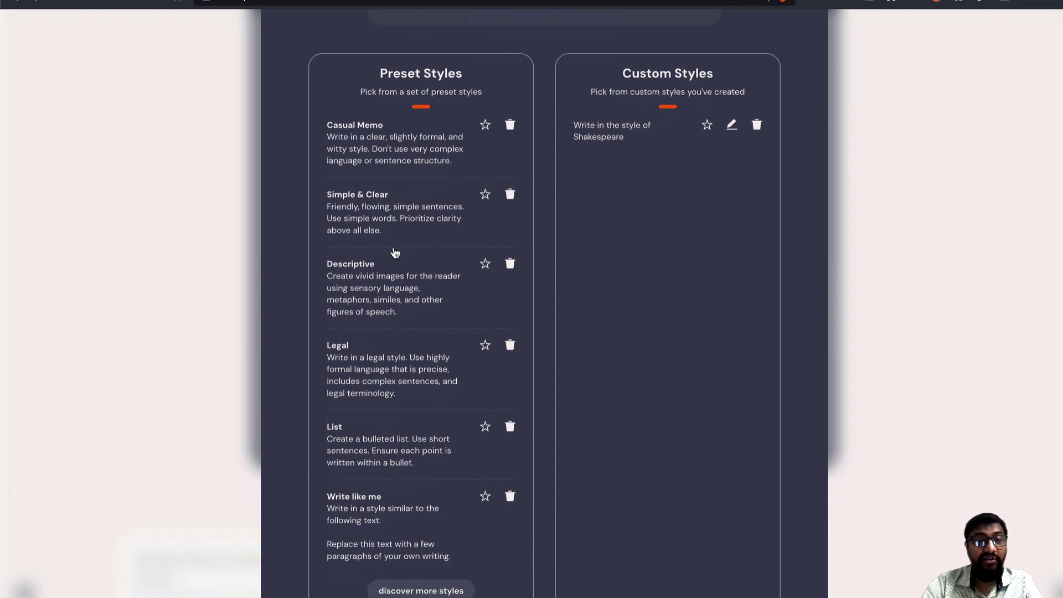
{"action": "scroll", "coordinate": [395, 252], "scroll_direction": "up", "scroll_amount": 6}
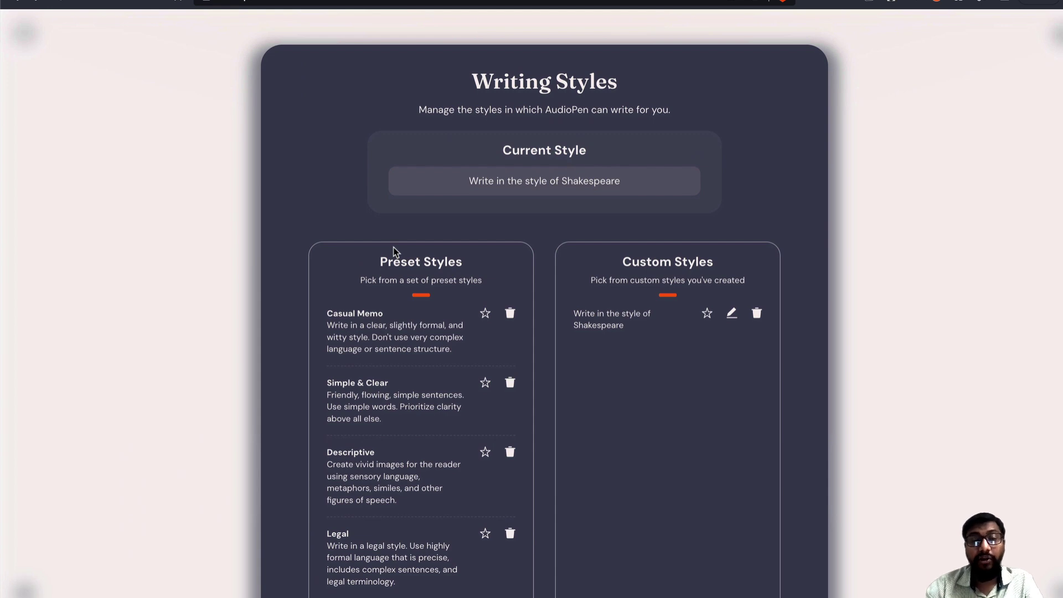
{"action": "left_click", "coordinate": [904, 254]}
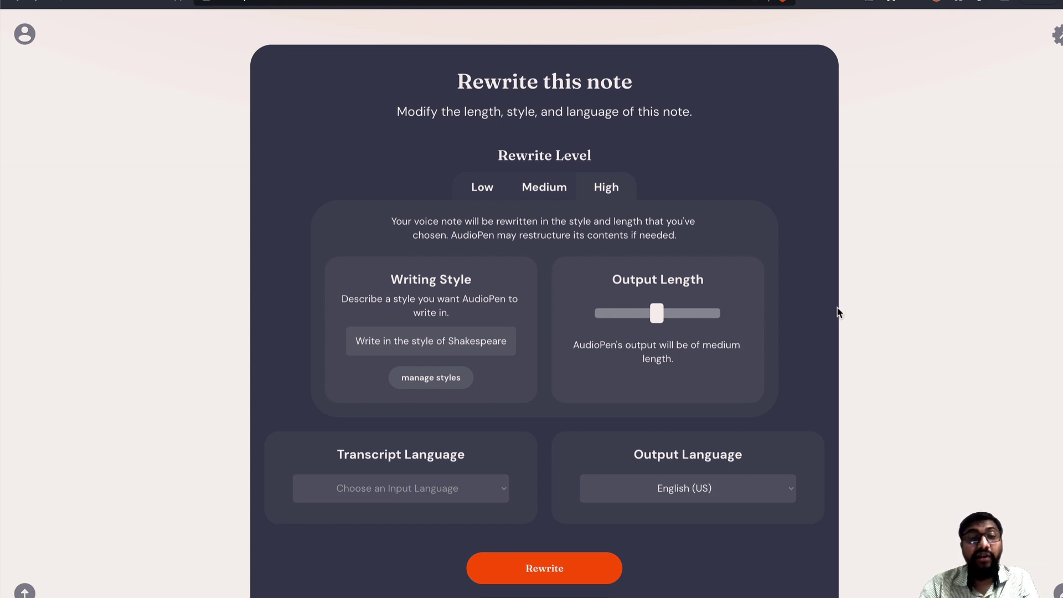
Set the note's transcript language to Tamil
{"action": "left_click", "coordinate": [504, 480]}
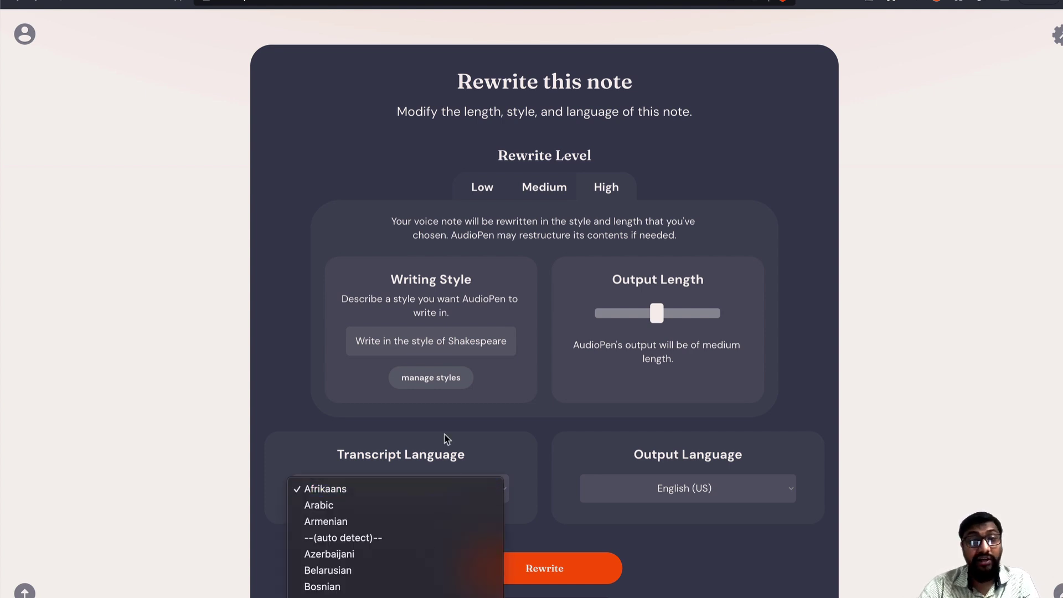
{"action": "scroll", "coordinate": [390, 513], "scroll_direction": "down", "scroll_amount": 10}
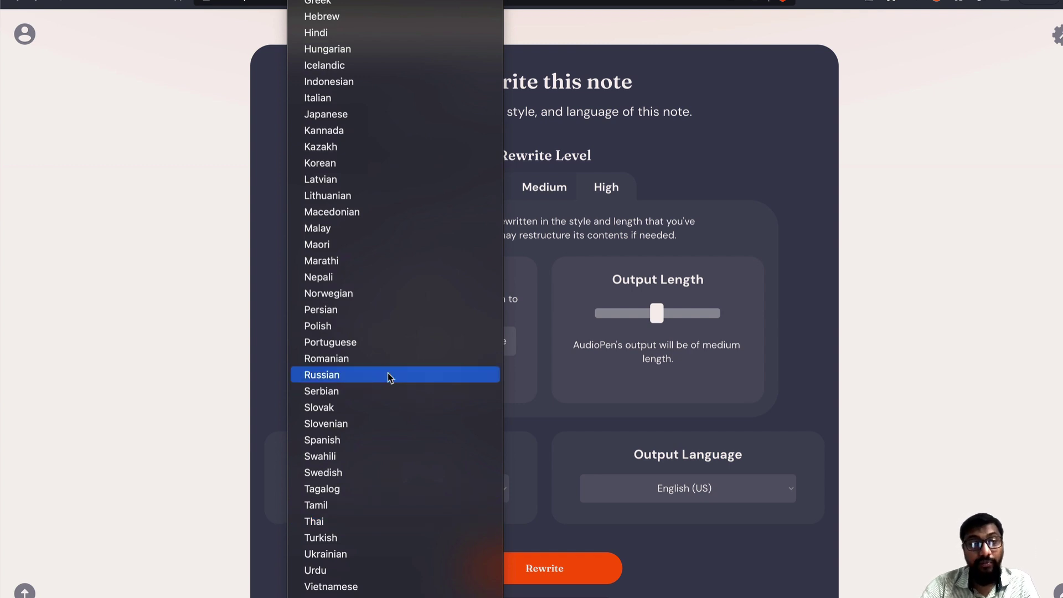
{"action": "left_click", "coordinate": [364, 504]}
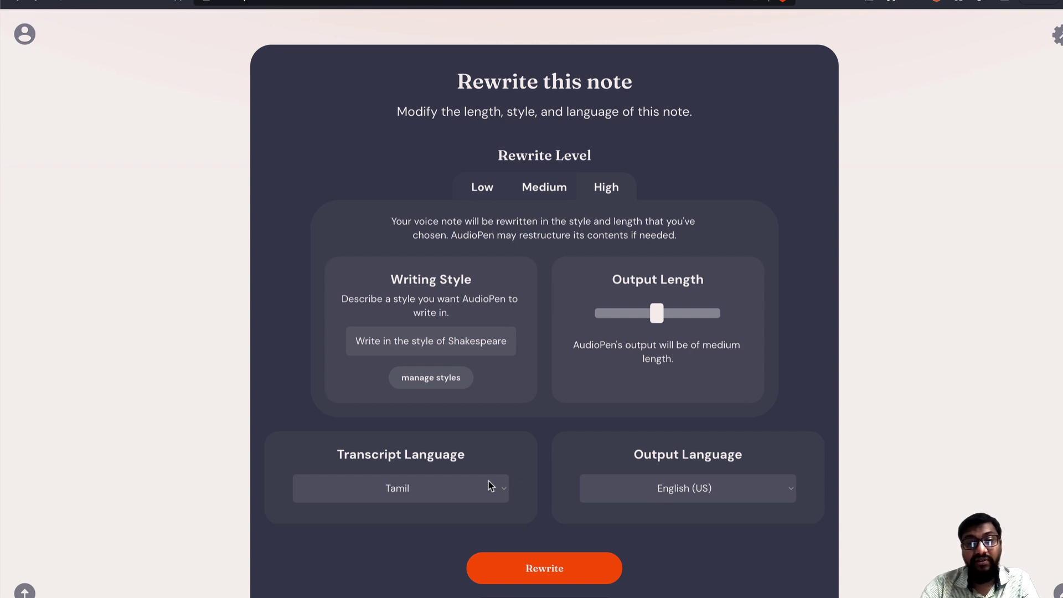
{"action": "scroll", "coordinate": [547, 571], "scroll_direction": "down", "scroll_amount": 2}
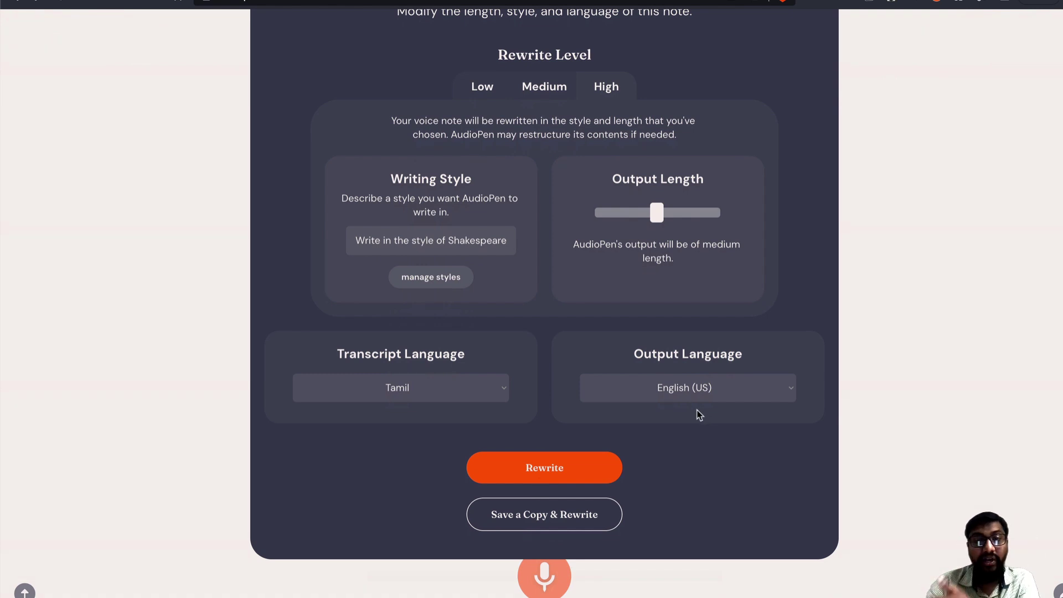
Rewrite the note in Shakespeare style, then close the rewritten 'Whisper, GPT-4 Offspring' note
{"action": "left_click", "coordinate": [566, 474]}
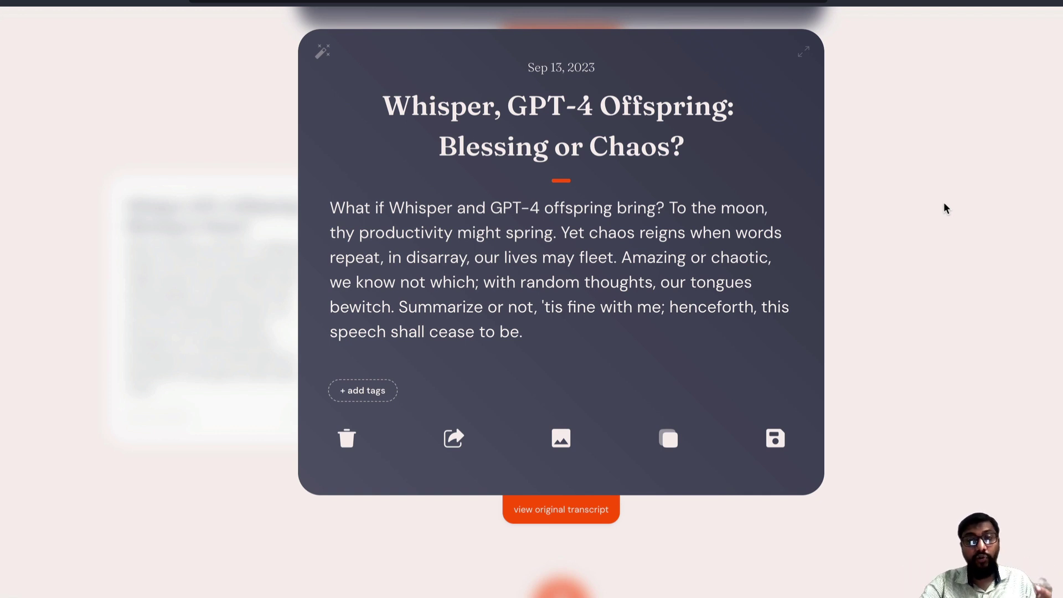
{"action": "left_click", "coordinate": [935, 242]}
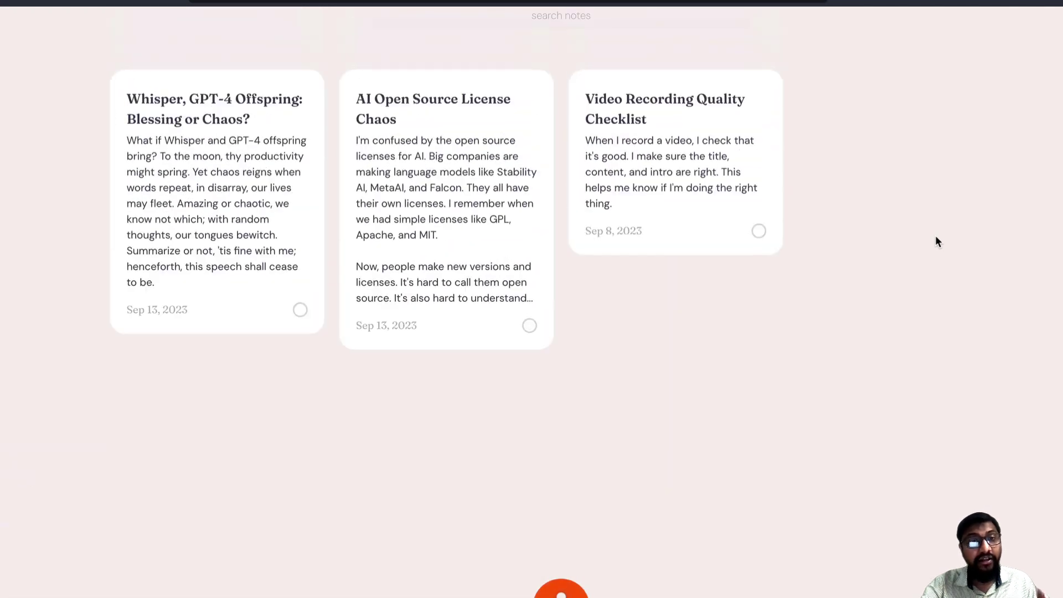
Open the AI Open Source License Chaos note to read it, then close it
{"action": "left_click", "coordinate": [412, 245]}
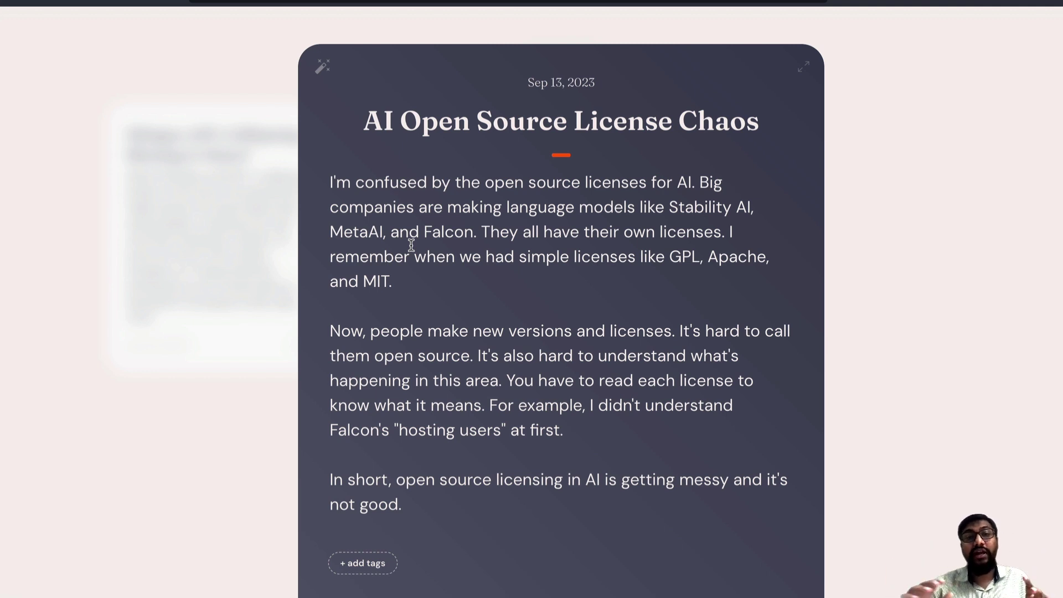
{"action": "left_click", "coordinate": [836, 182]}
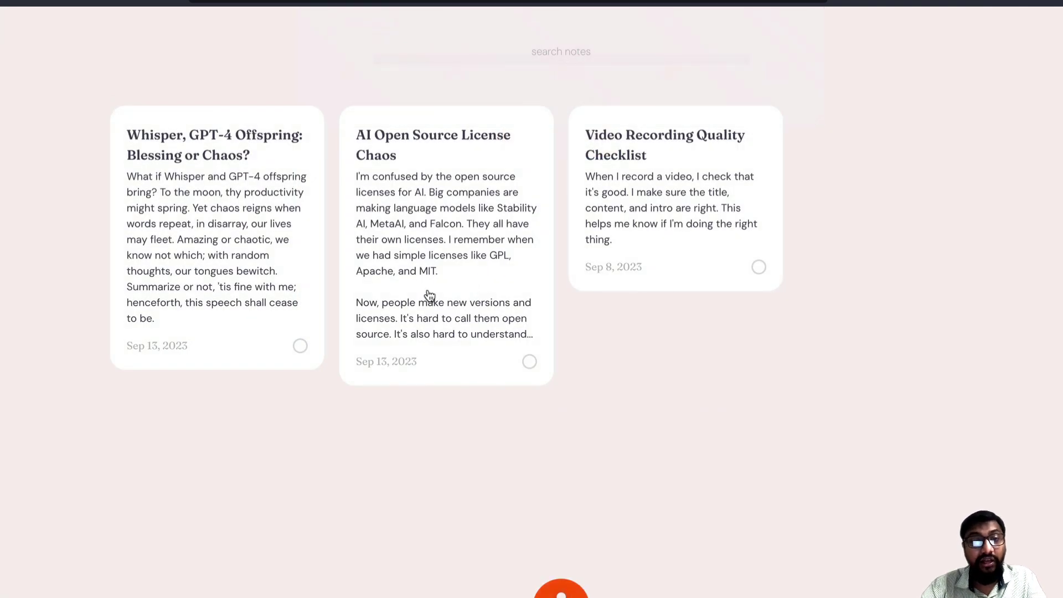
Combine the AI Open Source License Chaos and Whisper notes into the 'AI Licensing: Clarity Lost' summary and review it
{"action": "left_click", "coordinate": [529, 363]}
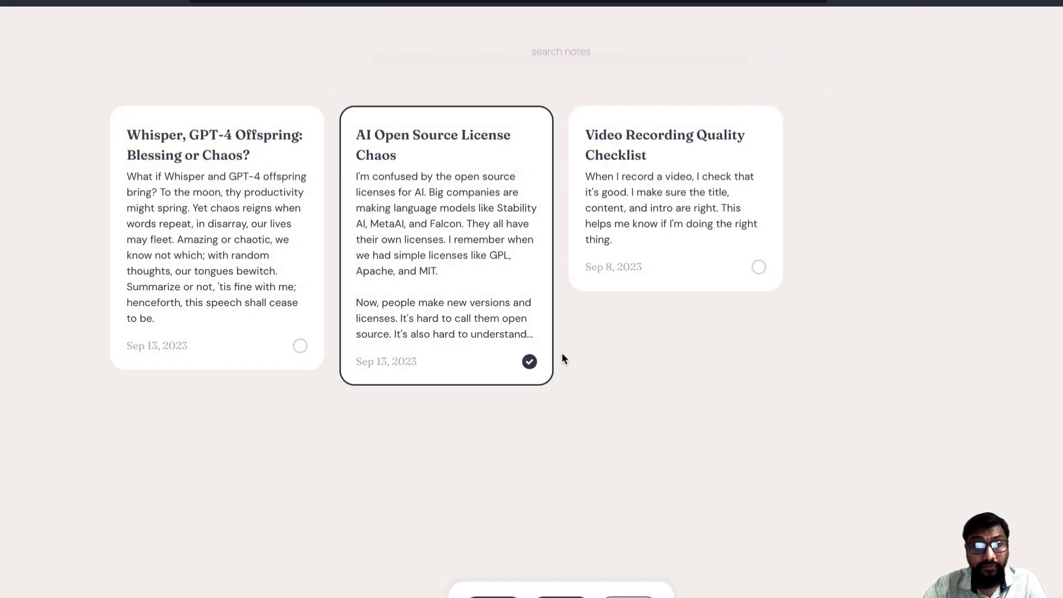
{"action": "left_click", "coordinate": [299, 347]}
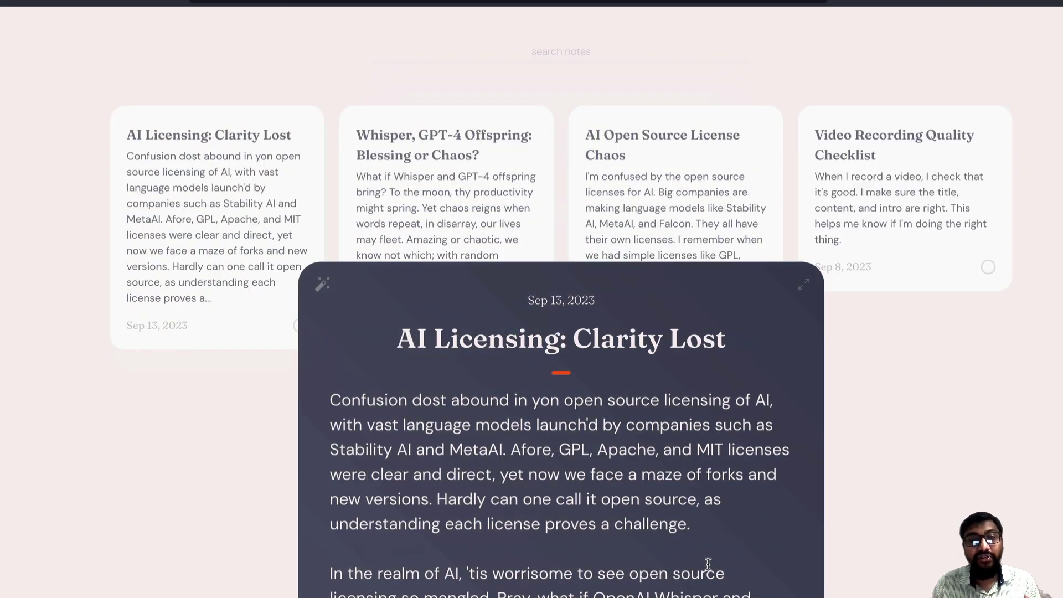
{"action": "scroll", "coordinate": [708, 564], "scroll_direction": "down", "scroll_amount": 3}
{"action": "scroll", "coordinate": [709, 564], "scroll_direction": "down", "scroll_amount": 5}
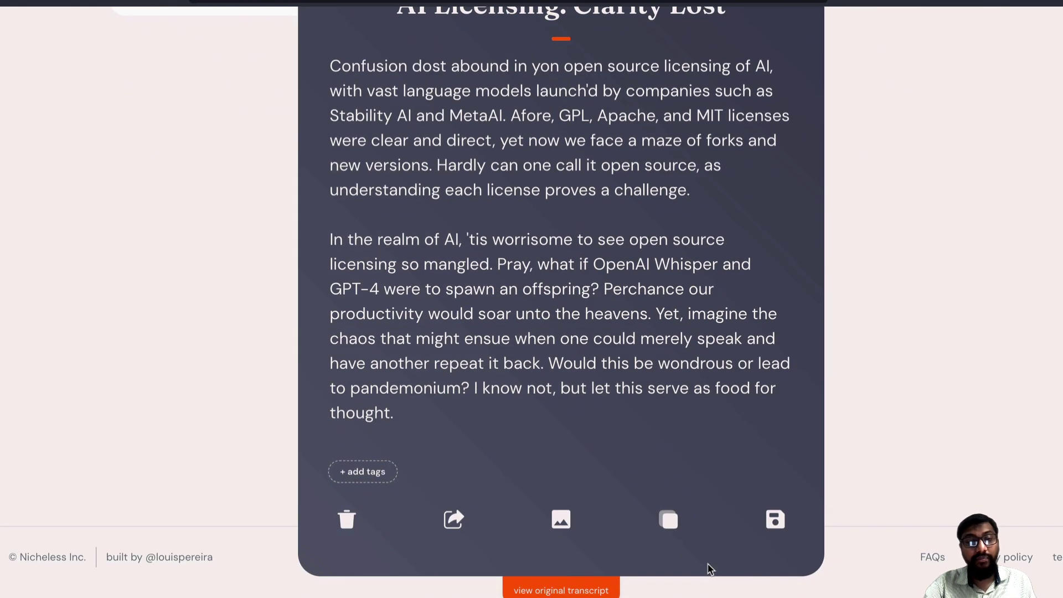
{"action": "scroll", "coordinate": [709, 568], "scroll_direction": "up", "scroll_amount": 5}
{"action": "scroll", "coordinate": [708, 564], "scroll_direction": "up", "scroll_amount": 1}
{"action": "scroll", "coordinate": [709, 564], "scroll_direction": "down", "scroll_amount": 1}
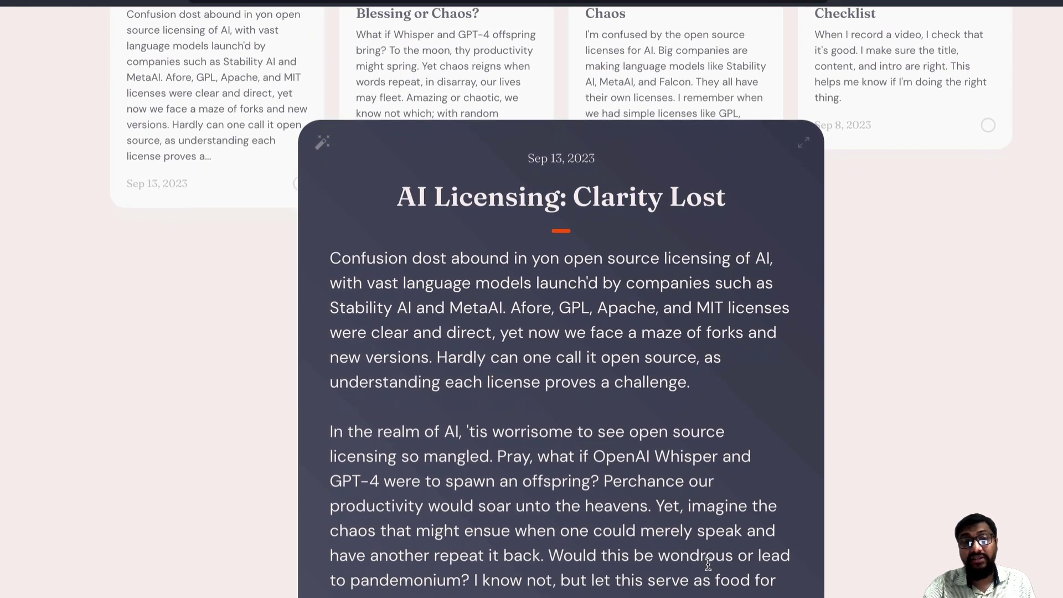
{"action": "scroll", "coordinate": [709, 564], "scroll_direction": "down", "scroll_amount": 2}
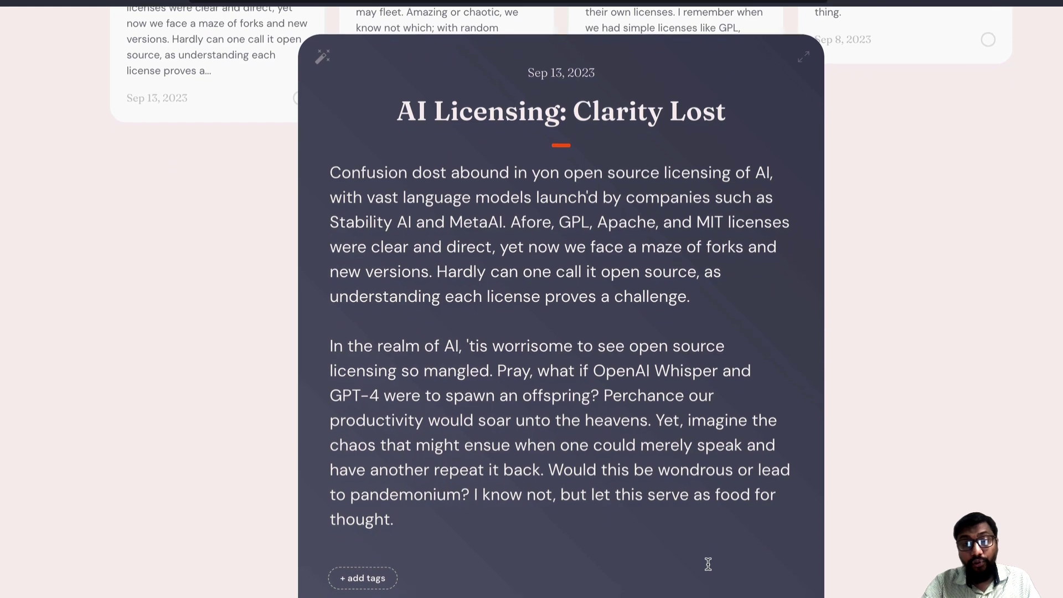
{"action": "scroll", "coordinate": [709, 564], "scroll_direction": "up", "scroll_amount": 3}
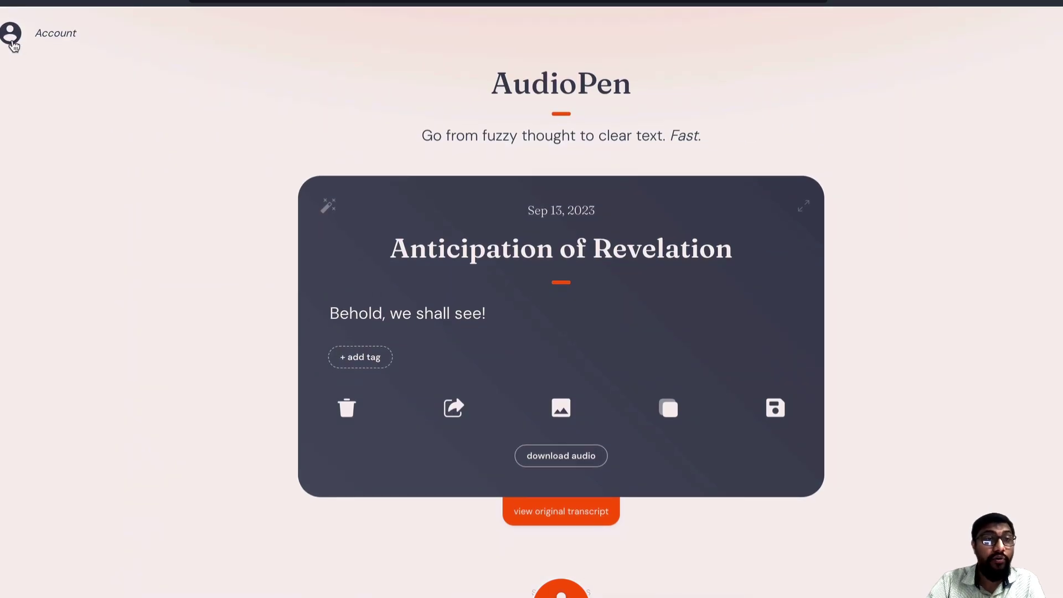
Review the Account, Troubleshoot and Links sections, reaching the Prime page's $150 Lifetime and $75 Annual offers
{"action": "left_click", "coordinate": [11, 35]}
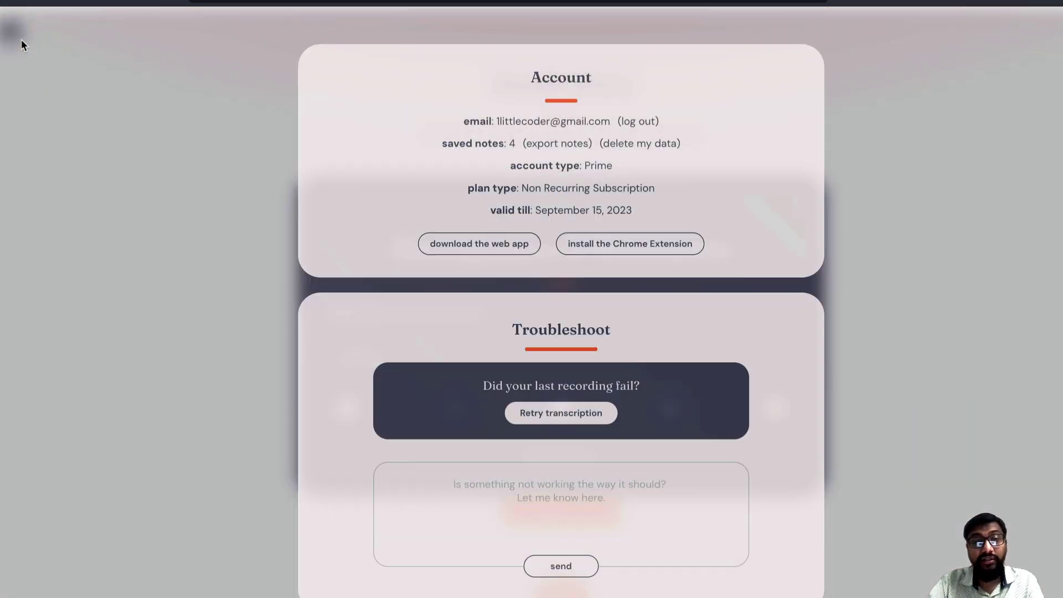
{"action": "scroll", "coordinate": [660, 318], "scroll_direction": "down", "scroll_amount": 5}
{"action": "scroll", "coordinate": [659, 319], "scroll_direction": "down", "scroll_amount": 3}
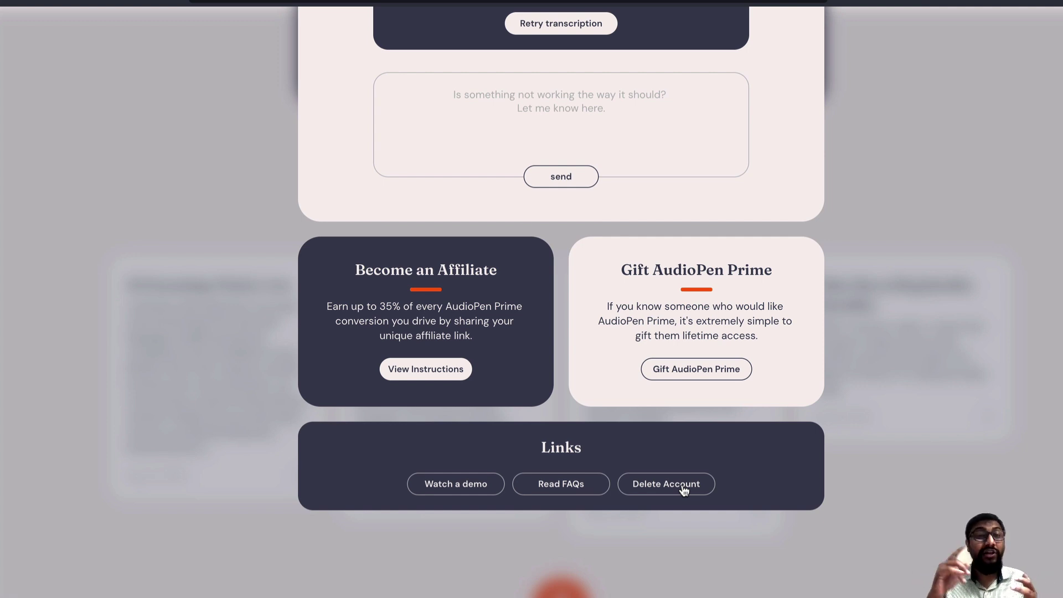
{"action": "scroll", "coordinate": [684, 490], "scroll_direction": "up", "scroll_amount": 7}
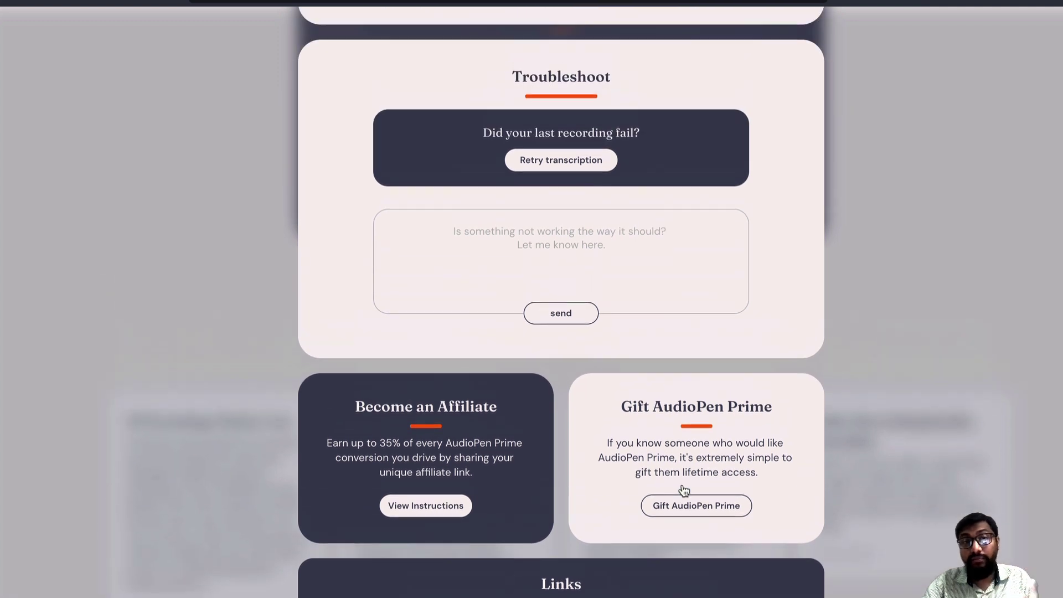
{"action": "scroll", "coordinate": [679, 413], "scroll_direction": "down", "scroll_amount": 5}
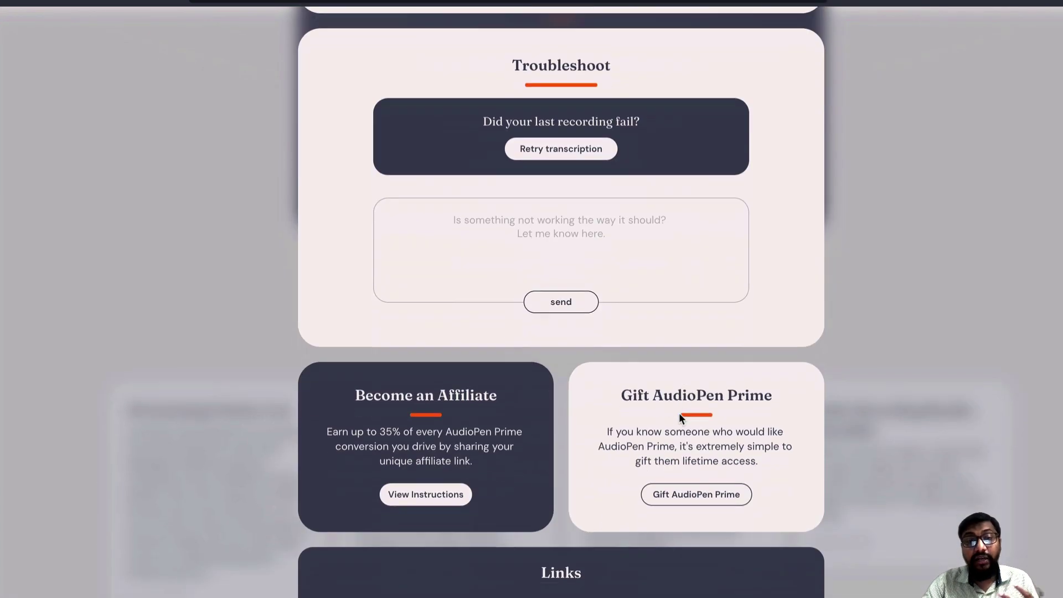
{"action": "scroll", "coordinate": [781, 347], "scroll_direction": "down", "scroll_amount": 4}
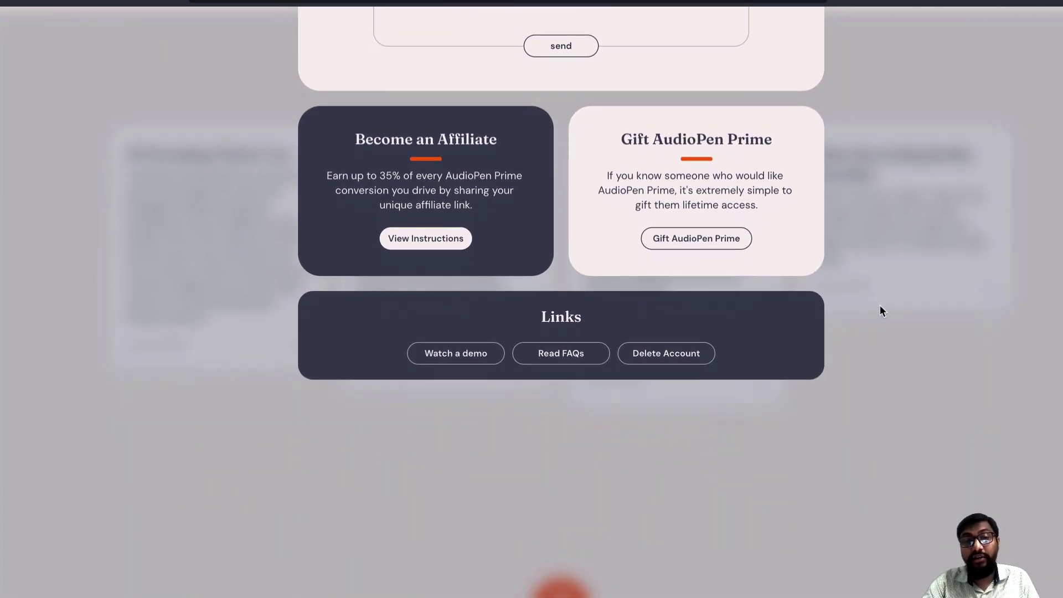
{"action": "scroll", "coordinate": [879, 306], "scroll_direction": "up", "scroll_amount": 5}
{"action": "scroll", "coordinate": [882, 310], "scroll_direction": "down", "scroll_amount": 1}
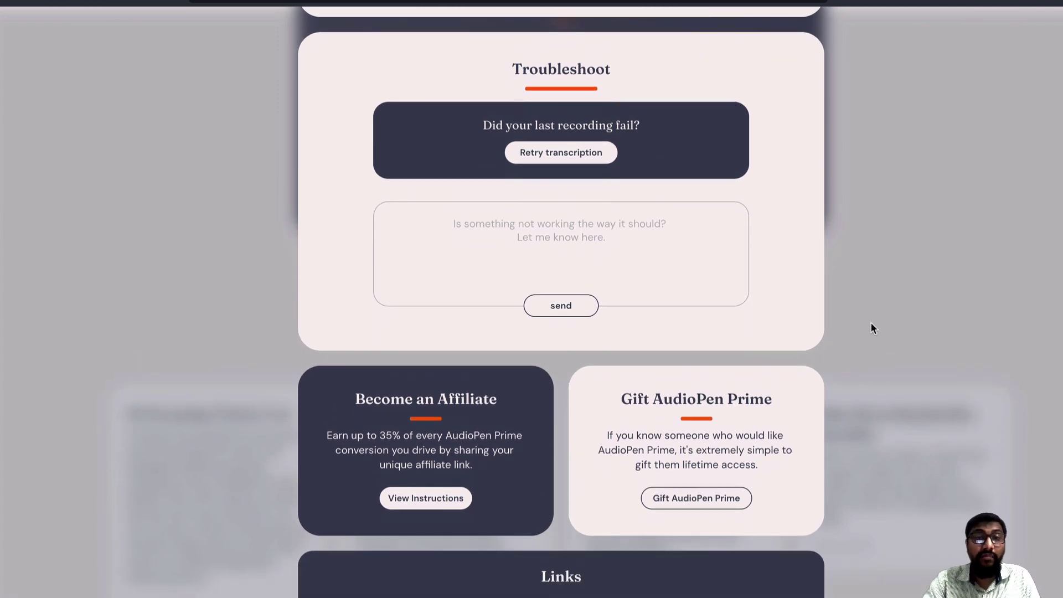
{"action": "scroll", "coordinate": [871, 327], "scroll_direction": "up", "scroll_amount": 15}
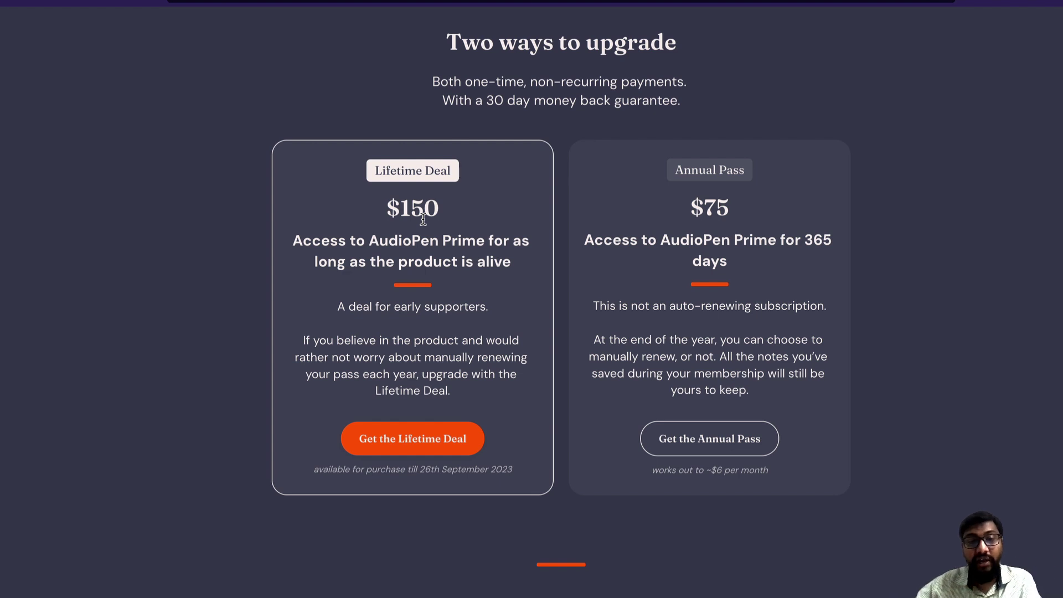
{"action": "triple_click", "coordinate": [451, 470]}
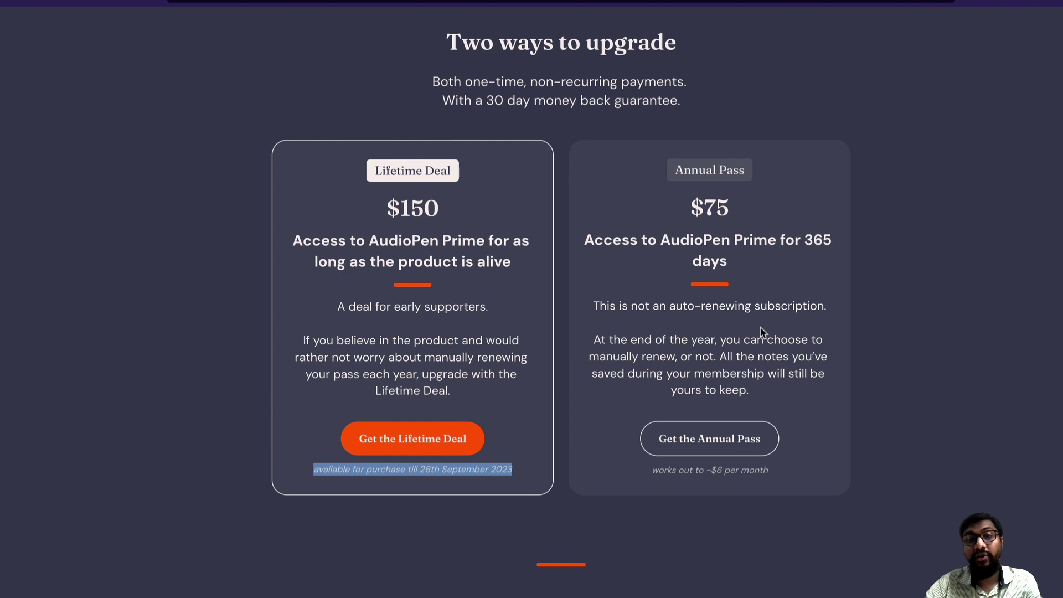
{"action": "double_click", "coordinate": [706, 259]}
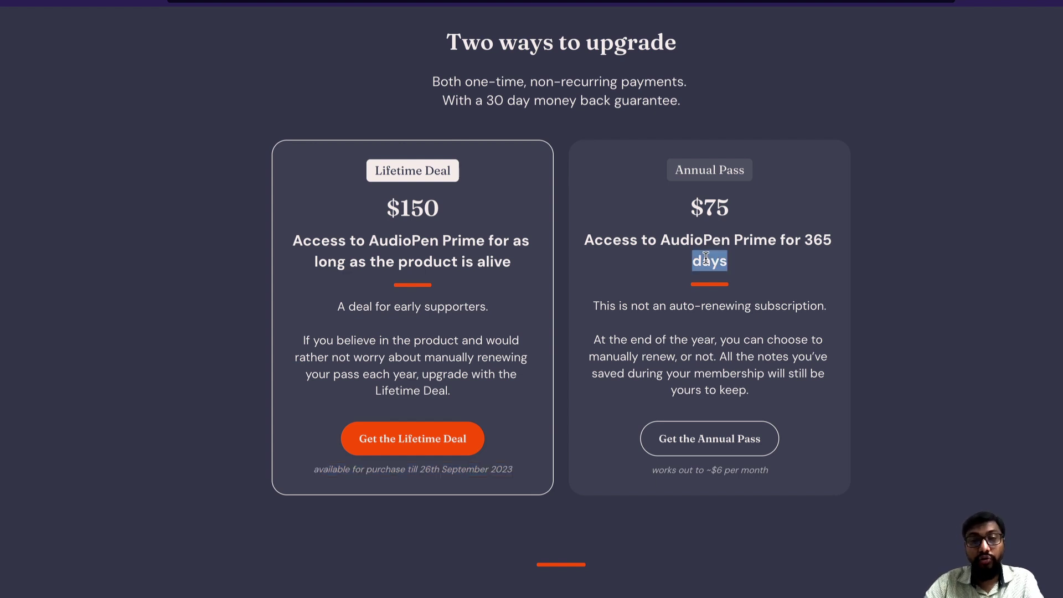
{"action": "left_click_drag", "start_coordinate": [704, 208], "coordinate": [726, 209]}
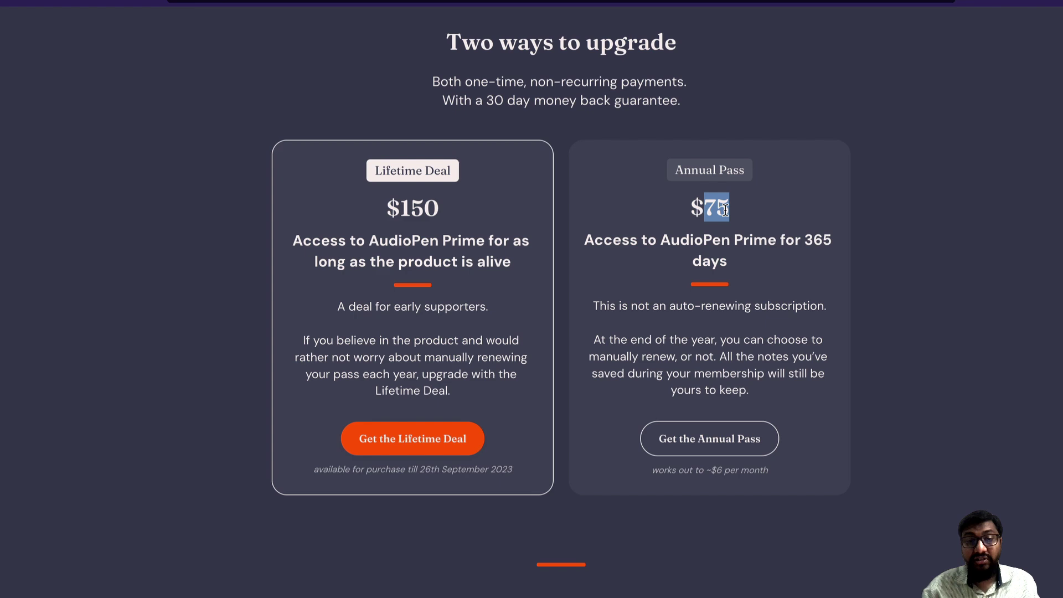
{"action": "scroll", "coordinate": [726, 209], "scroll_direction": "down", "scroll_amount": 8}
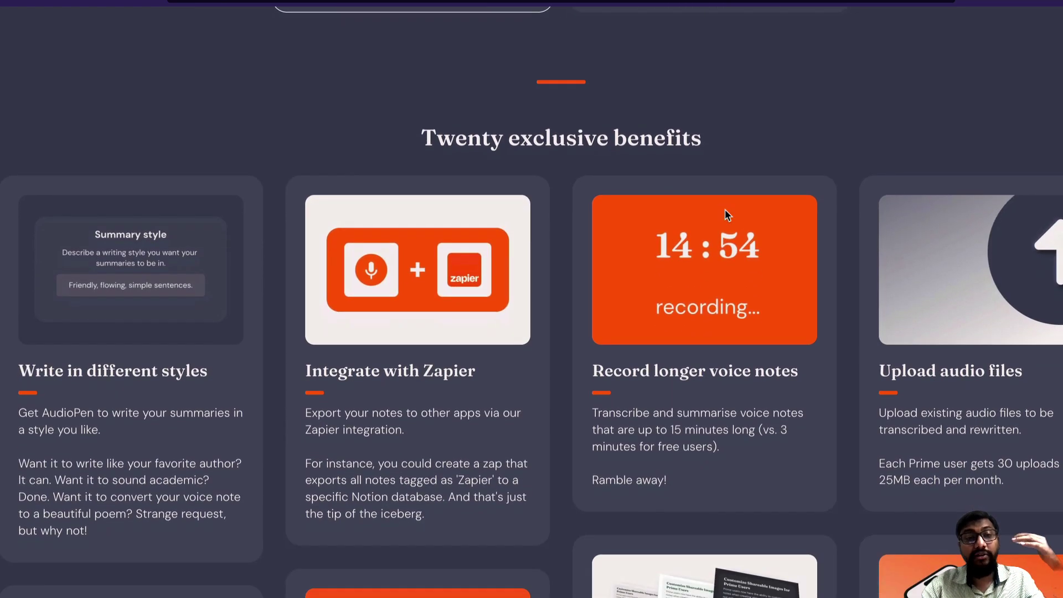
{"action": "scroll", "coordinate": [725, 210], "scroll_direction": "down", "scroll_amount": 1}
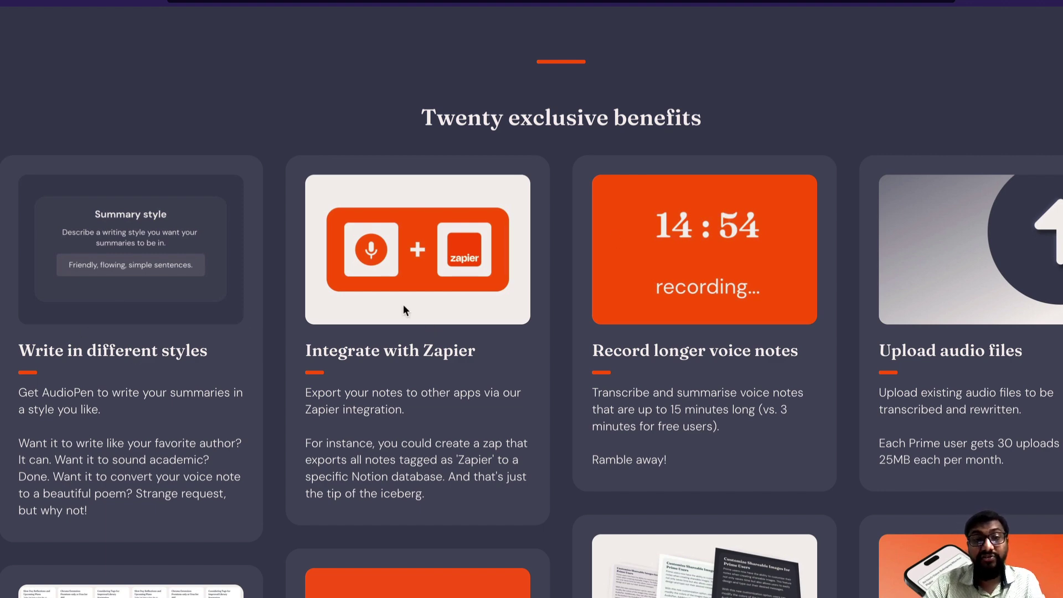
{"action": "scroll", "coordinate": [423, 304], "scroll_direction": "down", "scroll_amount": 2}
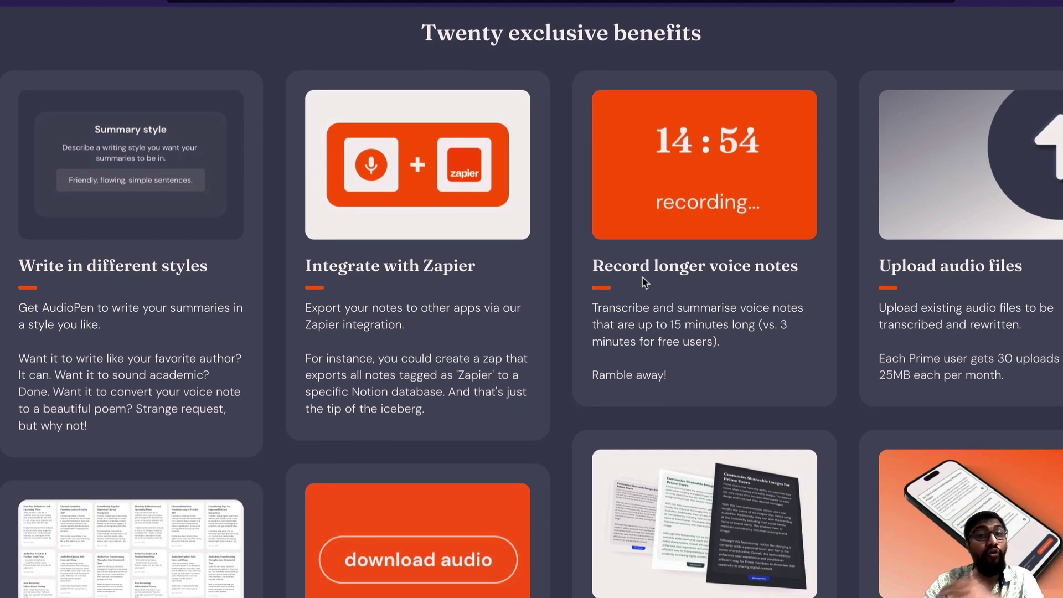
{"action": "scroll", "coordinate": [955, 264], "scroll_direction": "down", "scroll_amount": 3}
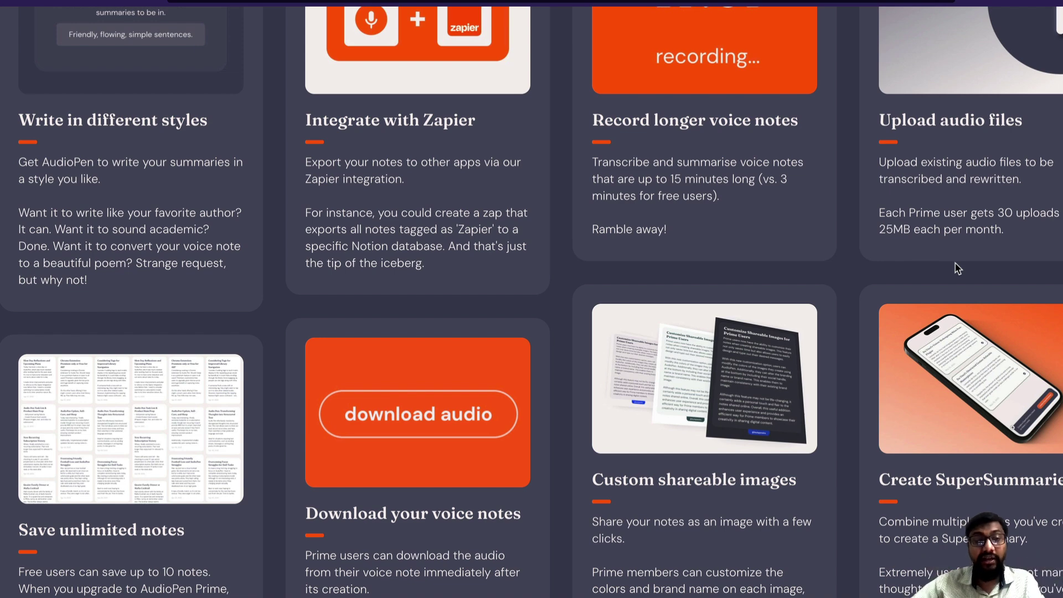
{"action": "scroll", "coordinate": [958, 268], "scroll_direction": "down", "scroll_amount": 3}
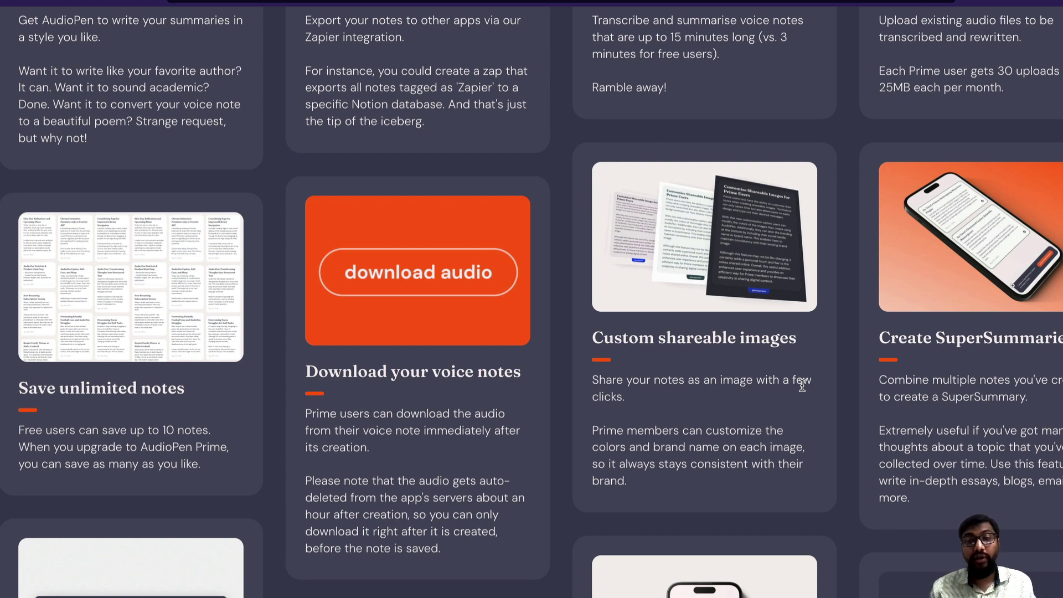
{"action": "scroll", "coordinate": [831, 371], "scroll_direction": "down", "scroll_amount": 3}
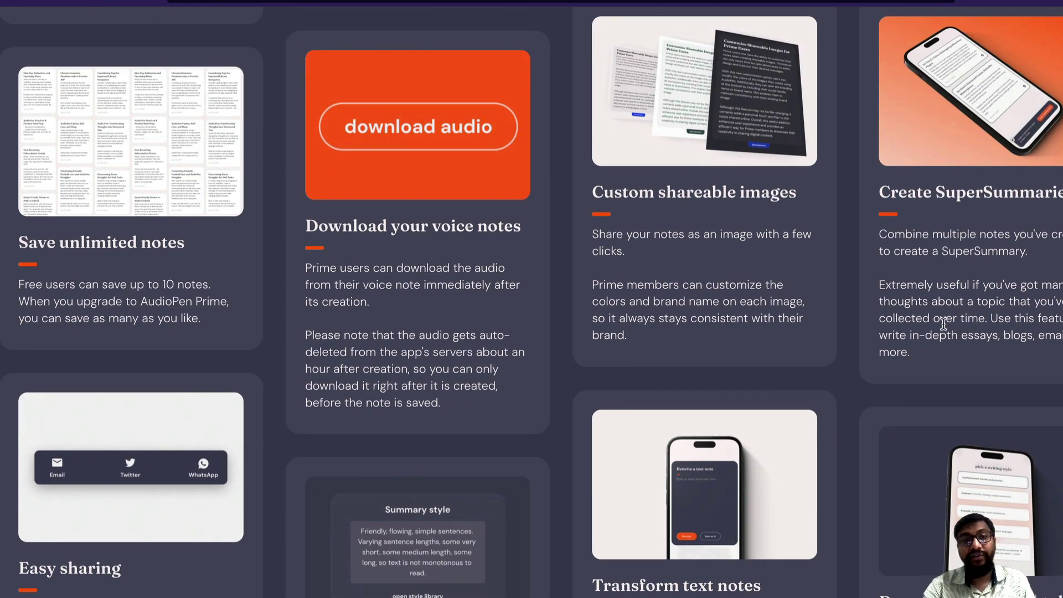
{"action": "scroll", "coordinate": [944, 327], "scroll_direction": "up", "scroll_amount": 15}
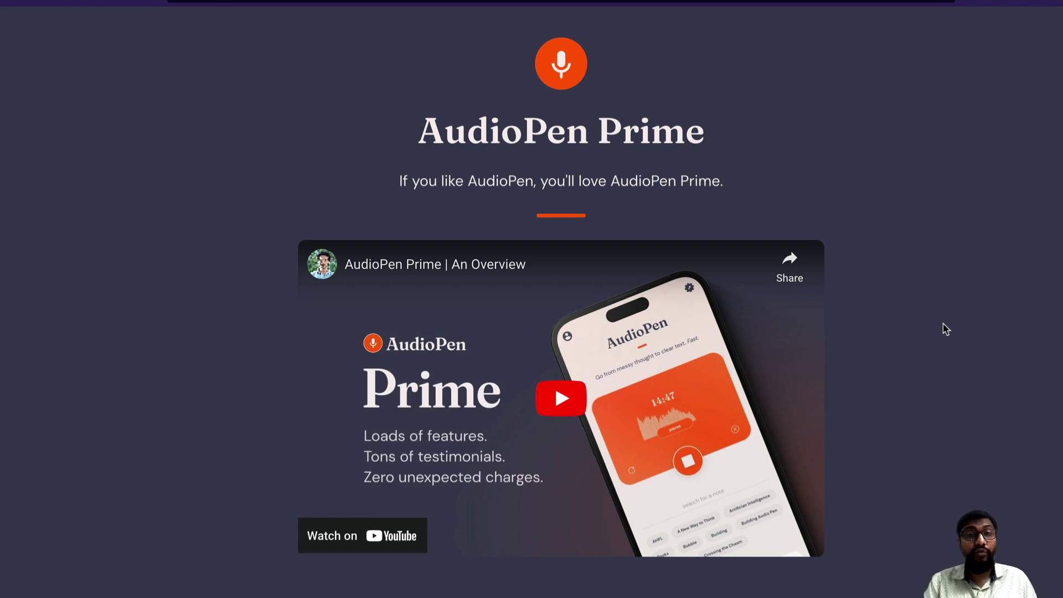
{"action": "scroll", "coordinate": [946, 328], "scroll_direction": "down", "scroll_amount": 6}
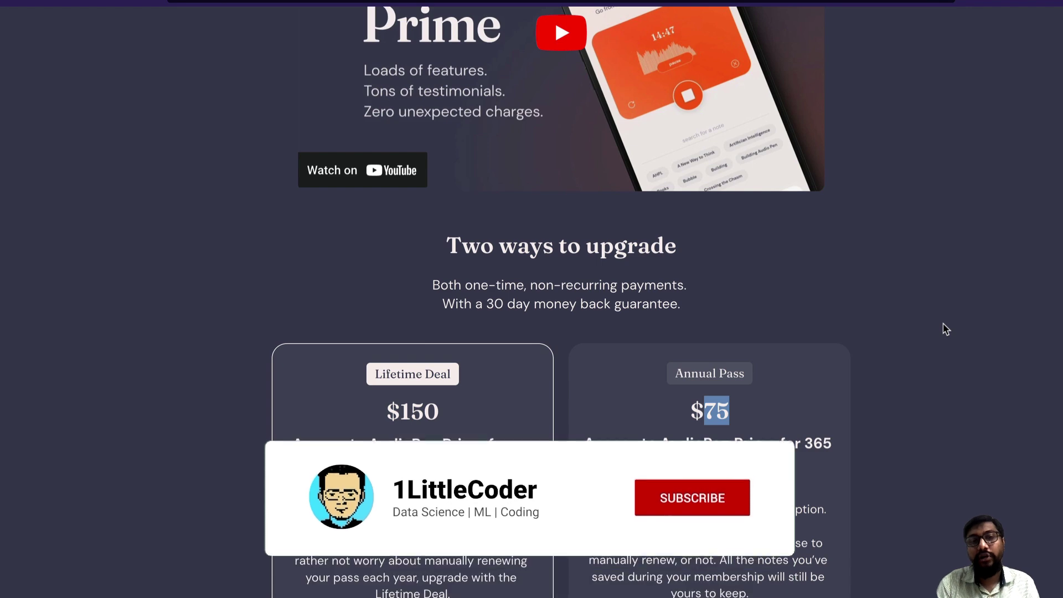
{"action": "scroll", "coordinate": [723, 453], "scroll_direction": "up", "scroll_amount": 7}
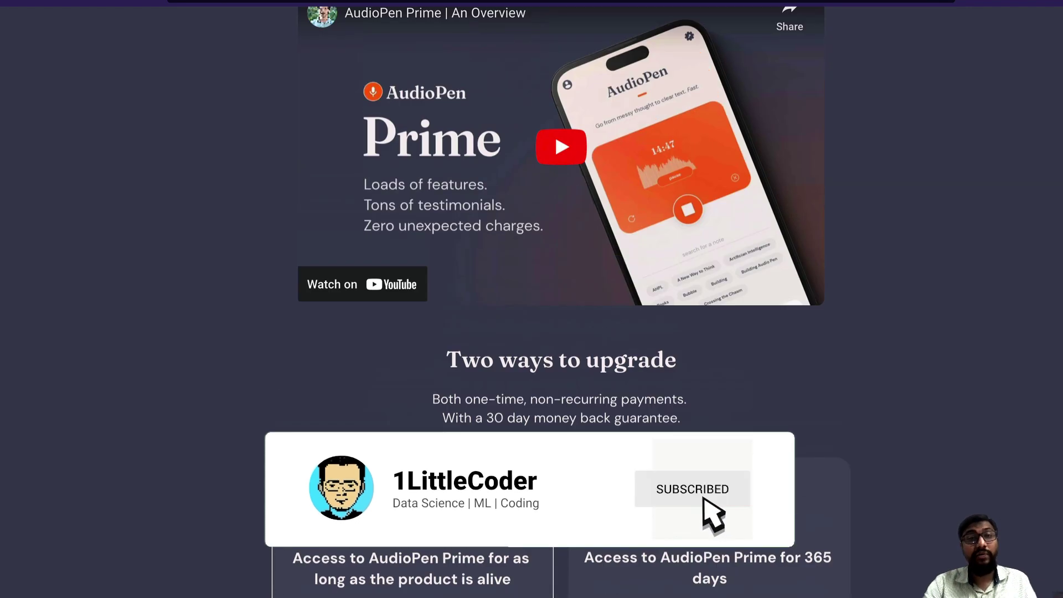